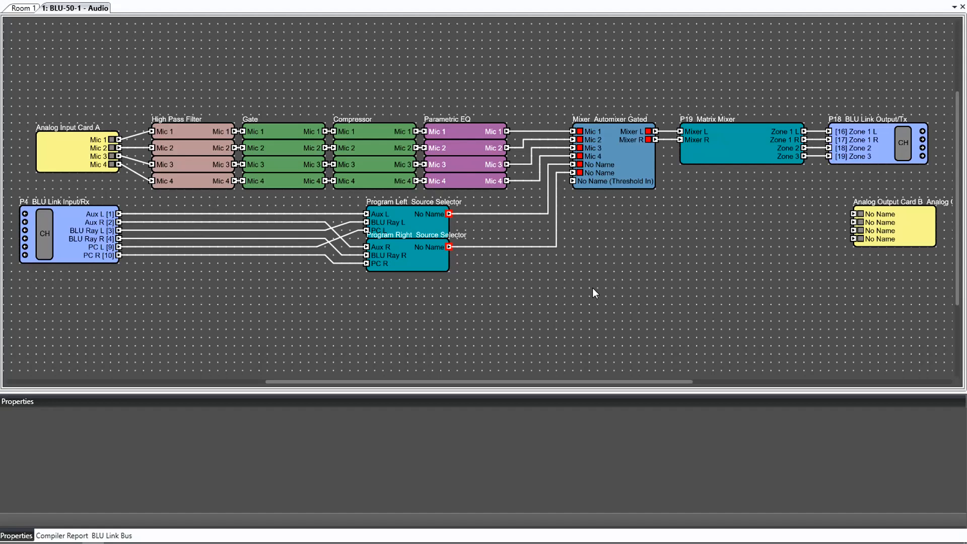
- Open the control panels of the Program Left and Program Right source selectors and place them side by side above the signal chain
{"action": "left_click", "coordinate": [383, 130]}
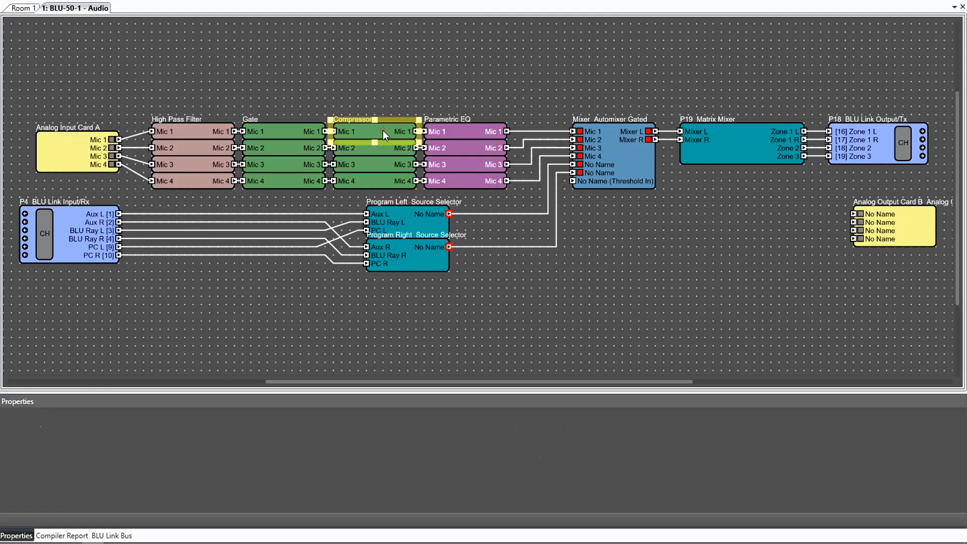
{"action": "left_click", "coordinate": [452, 135]}
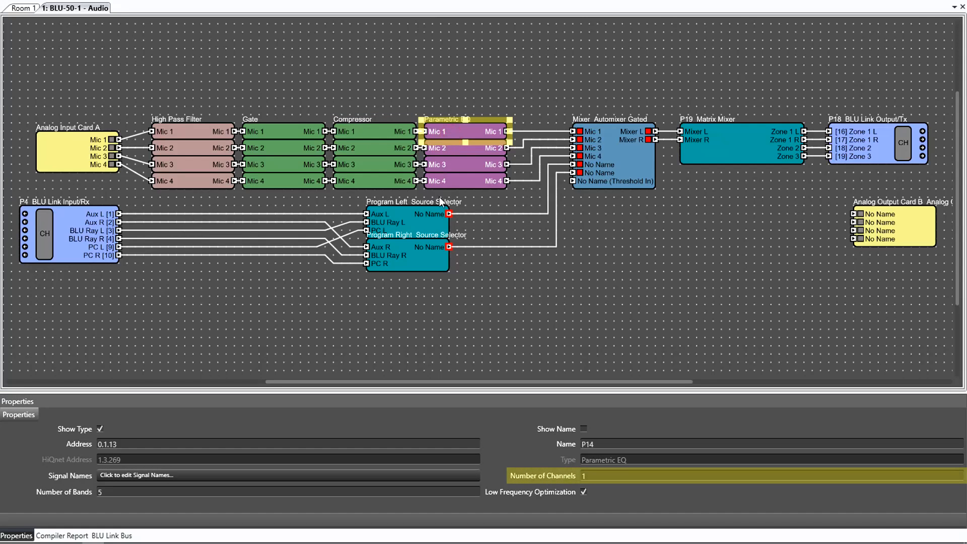
{"action": "left_click", "coordinate": [436, 223]}
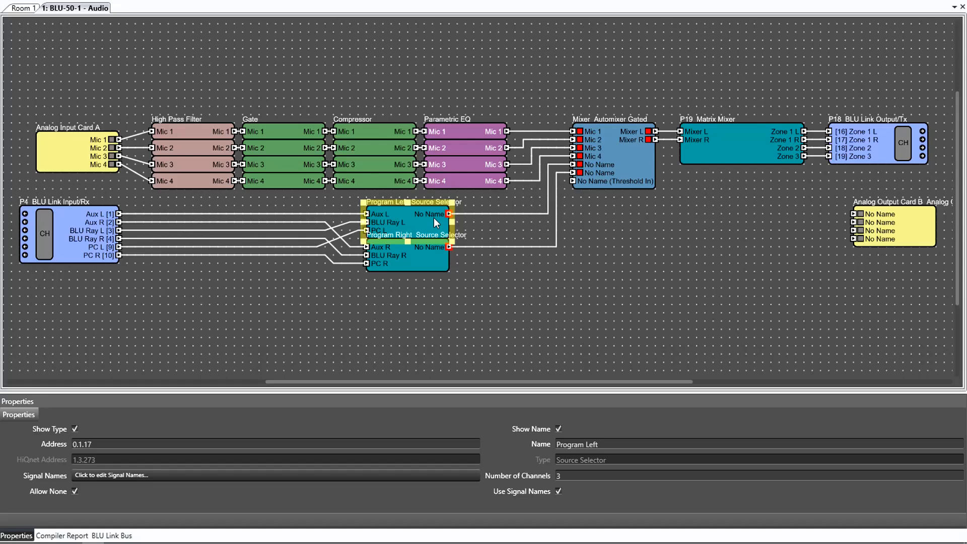
{"action": "left_click", "coordinate": [436, 258]}
{"action": "left_click_drag", "start_coordinate": [1, 1], "coordinate": [256, 44]}
{"action": "left_click_drag", "start_coordinate": [1, 1], "coordinate": [56, 43]}
- Switch the Program Left source selector's input to BLU Ray L, PC L and back to None
{"action": "left_click", "coordinate": [75, 72]}
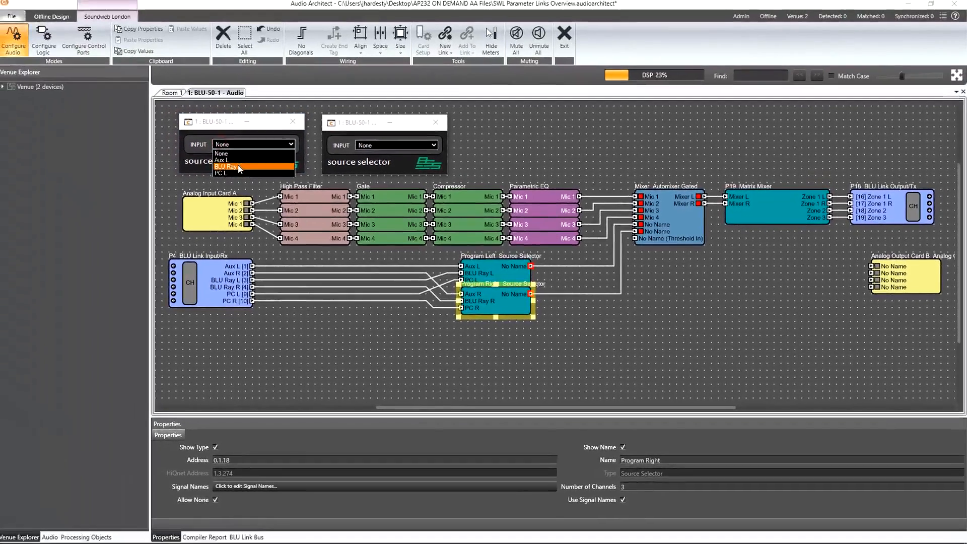
{"action": "left_click", "coordinate": [153, 123]}
{"action": "left_click", "coordinate": [156, 99]}
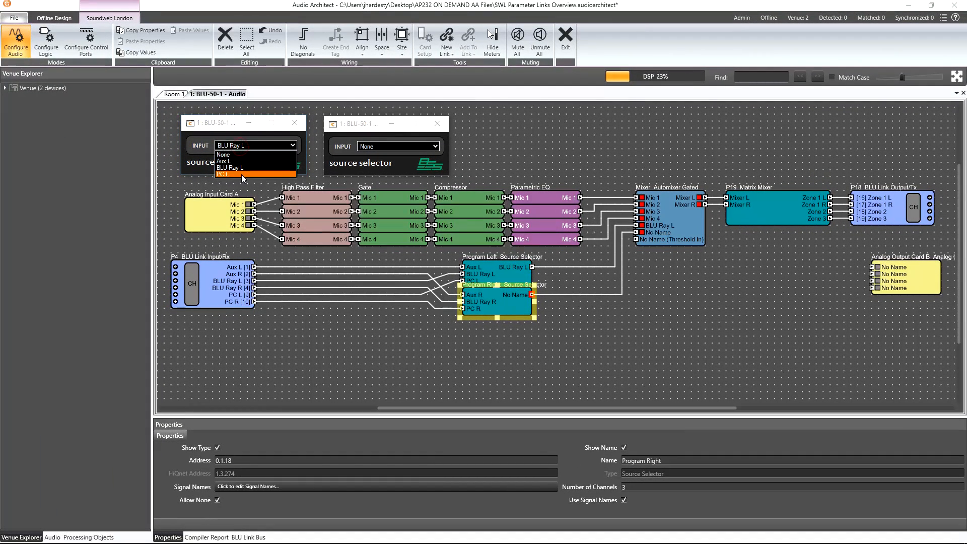
{"action": "left_click", "coordinate": [240, 175]}
{"action": "left_click", "coordinate": [258, 146]}
{"action": "left_click", "coordinate": [258, 155]}
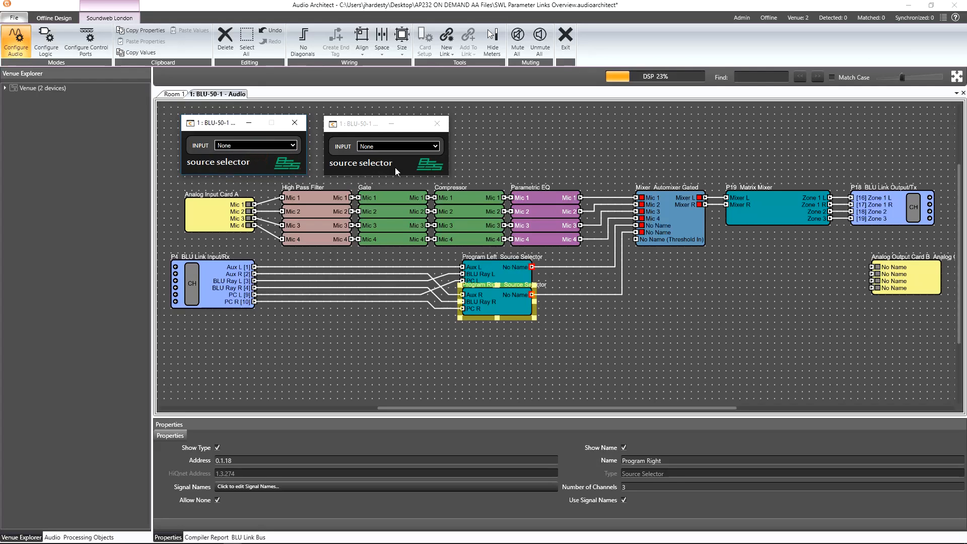
- Create a new Exact parameter link and widen the Venue Explorer to fit its full entry
{"action": "left_click", "coordinate": [450, 56]}
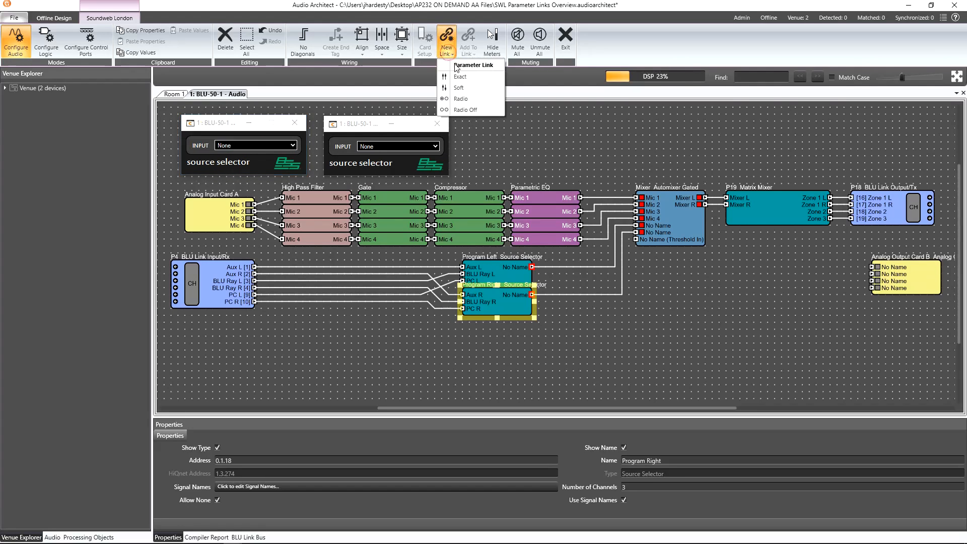
{"action": "left_click", "coordinate": [456, 75]}
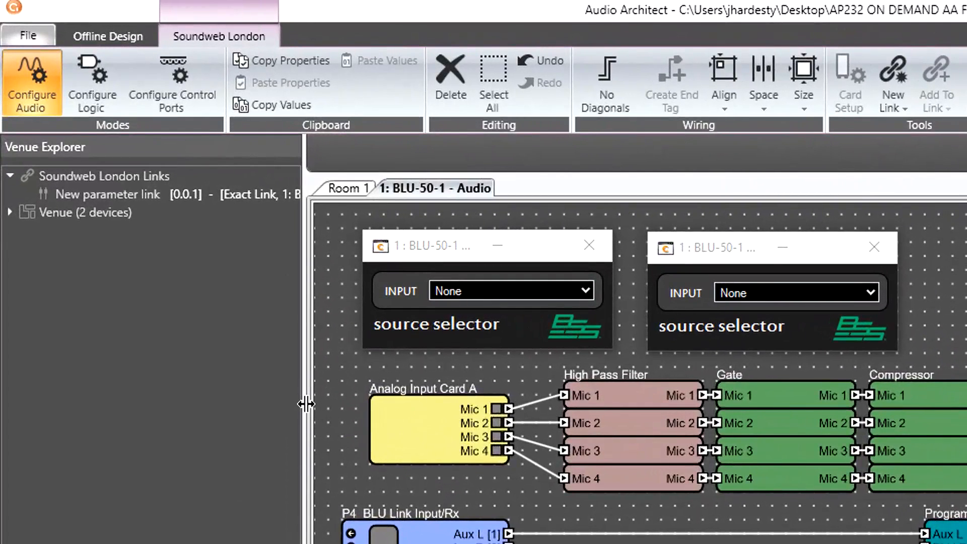
{"action": "left_click_drag", "start_coordinate": [304, 406], "coordinate": [476, 418]}
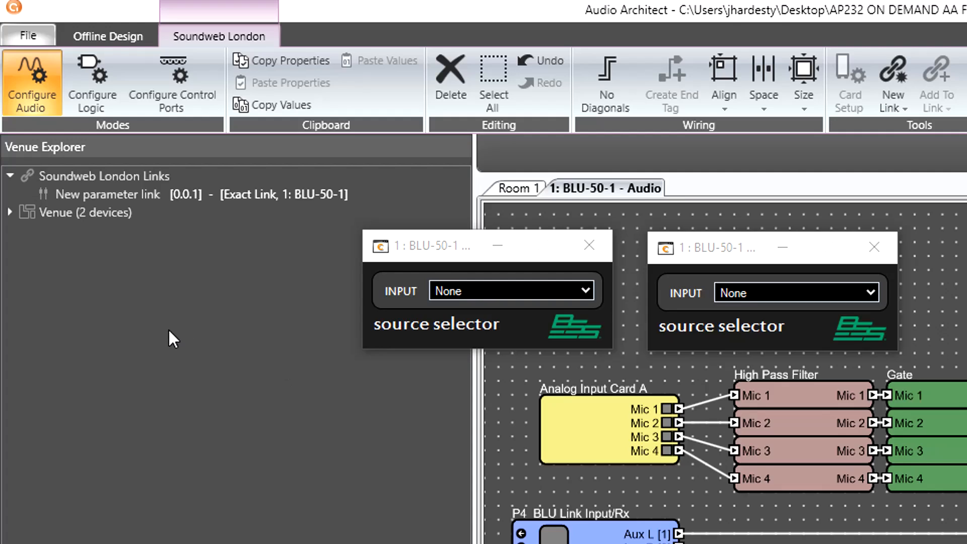
- Rename the new Exact link to ST SOURCE SELECTOR and add the Input parameters of both source selectors to it
{"action": "left_click", "coordinate": [144, 194]}
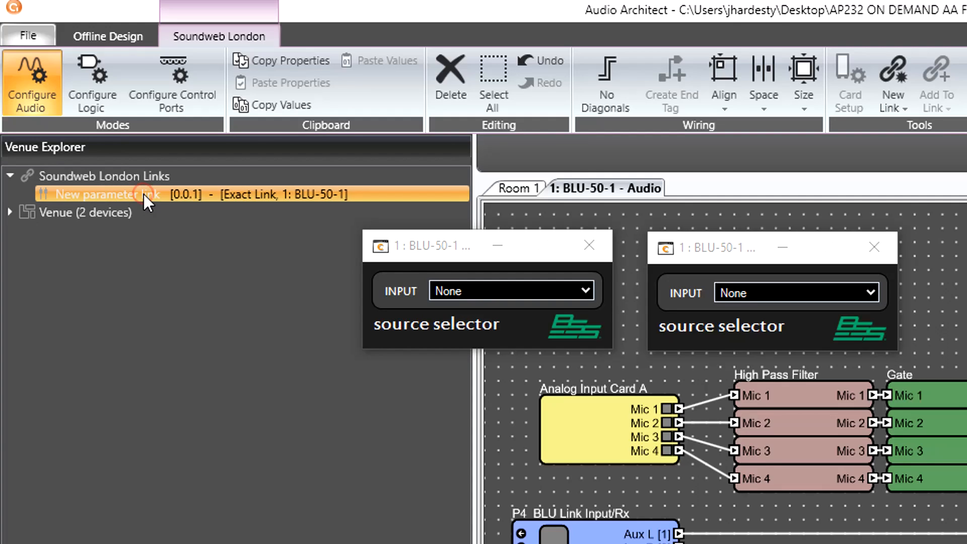
{"action": "right_click", "coordinate": [243, 196]}
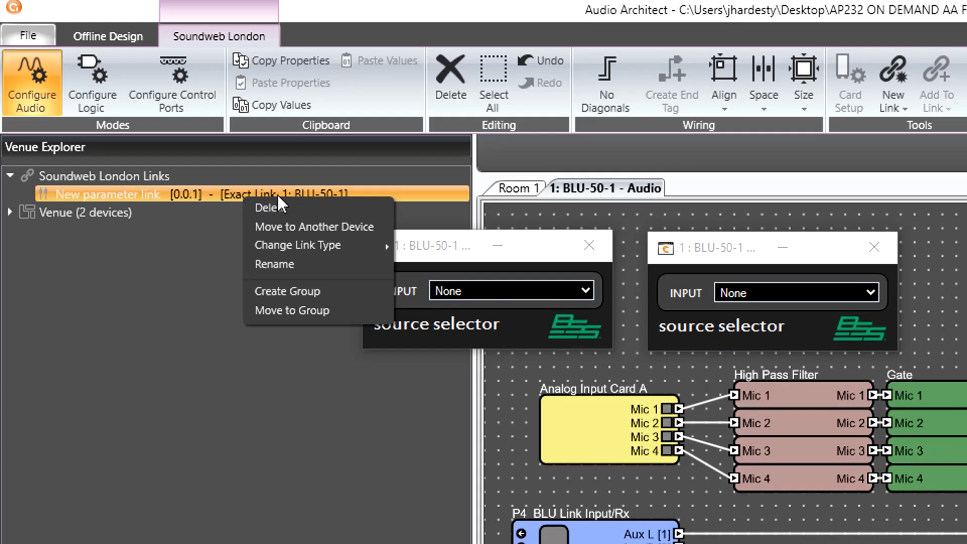
{"action": "left_click", "coordinate": [318, 264]}
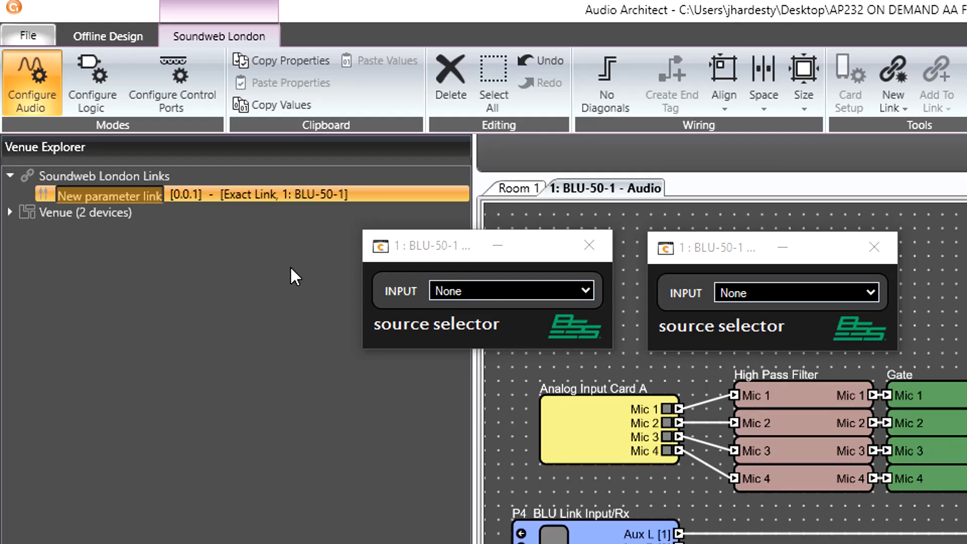
{"action": "type", "text": "ST SO"}
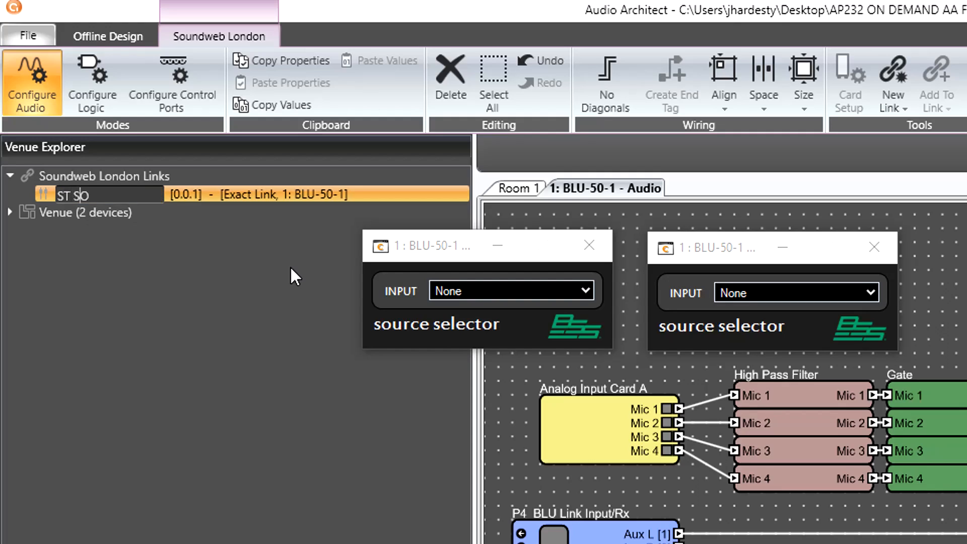
{"action": "type", "text": "URCE SELECTOR"}
{"action": "key", "text": "Return"}
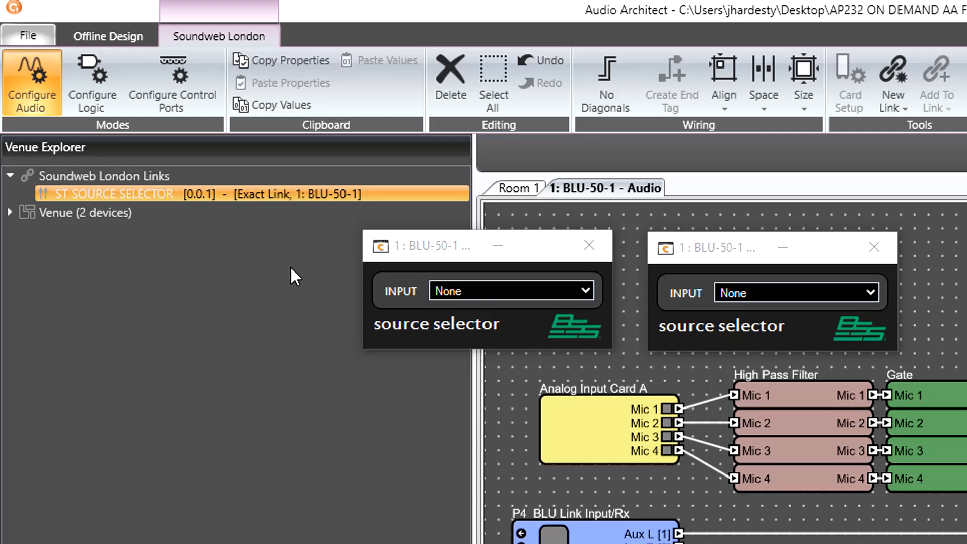
{"action": "left_click_drag", "start_coordinate": [143, 192], "coordinate": [478, 290]}
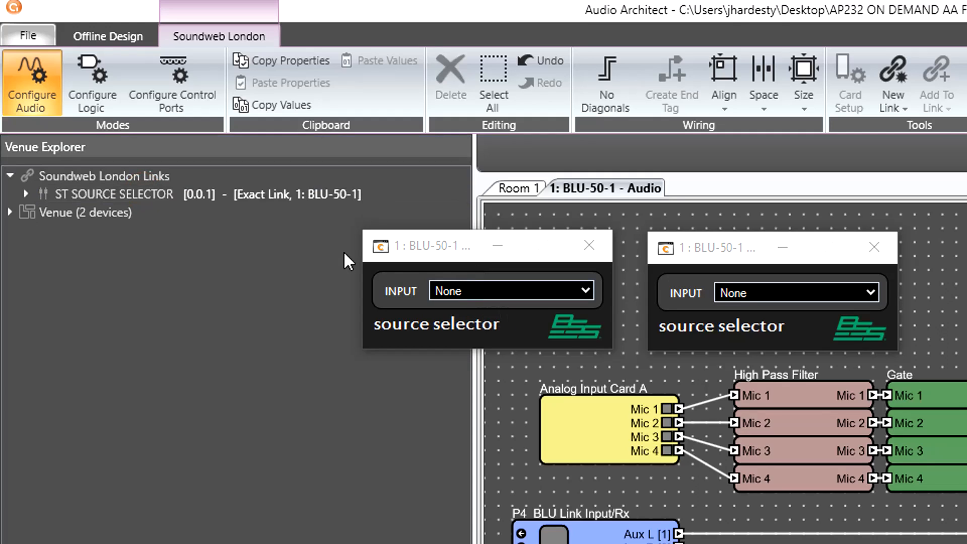
{"action": "left_click_drag", "start_coordinate": [195, 196], "coordinate": [748, 288]}
- Test the stereo link by switching the Program Left source selector through Aux L, BLU Ray L and PC L
{"action": "left_click", "coordinate": [548, 289]}
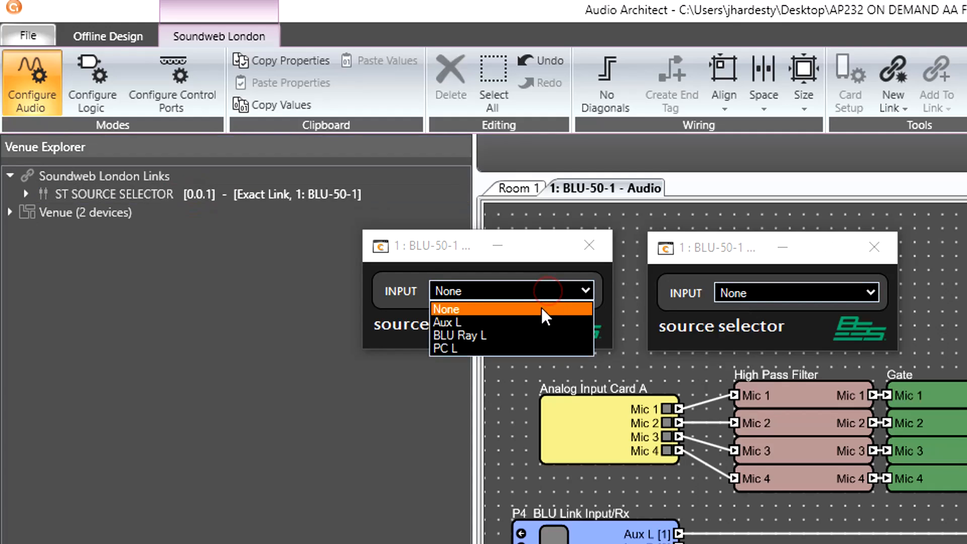
{"action": "left_click", "coordinate": [538, 319]}
{"action": "left_click", "coordinate": [538, 291]}
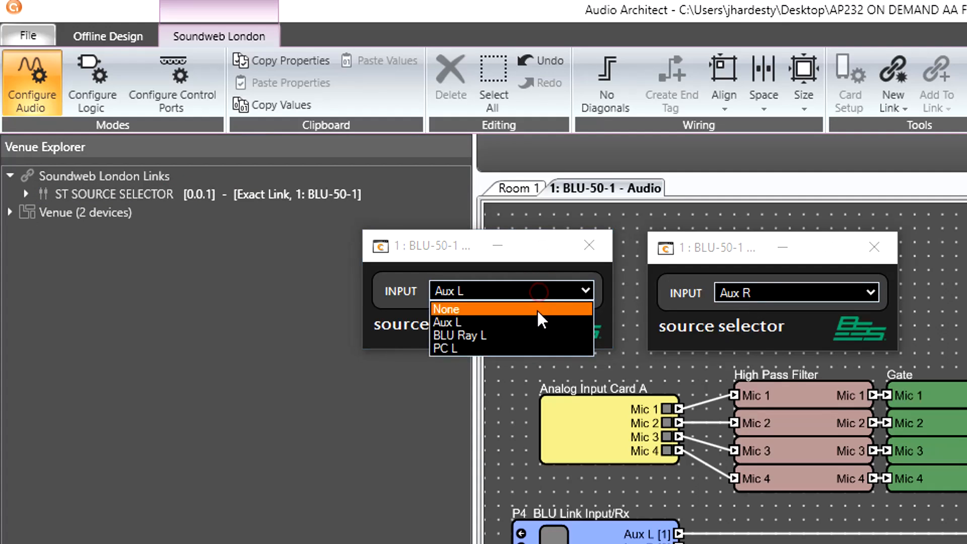
{"action": "left_click", "coordinate": [538, 334]}
{"action": "left_click", "coordinate": [539, 290]}
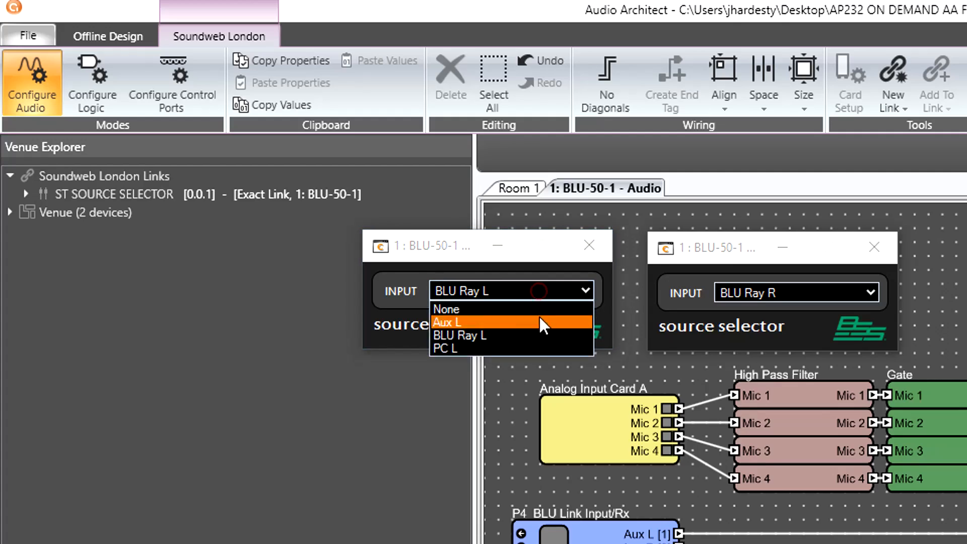
{"action": "left_click", "coordinate": [533, 348]}
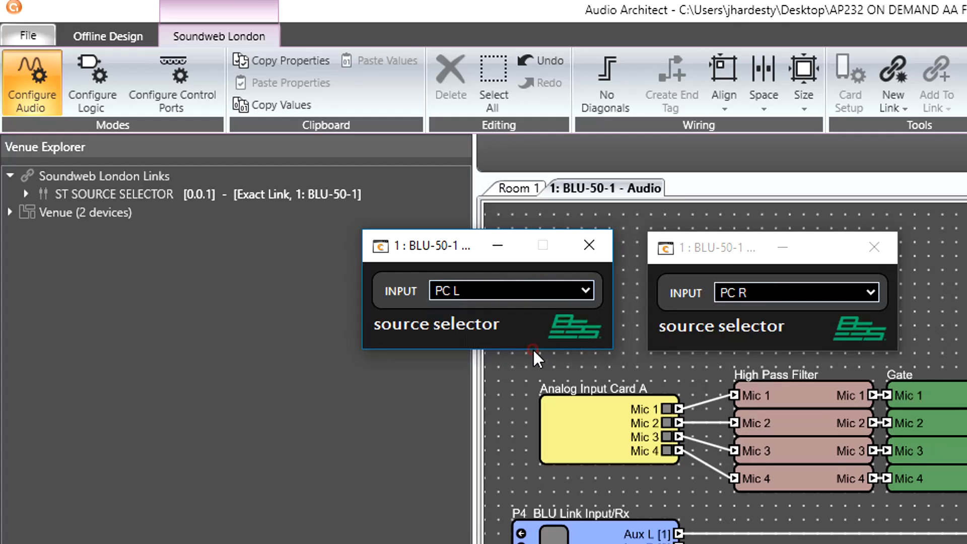
{"action": "left_click", "coordinate": [525, 295]}
{"action": "left_click", "coordinate": [525, 313]}
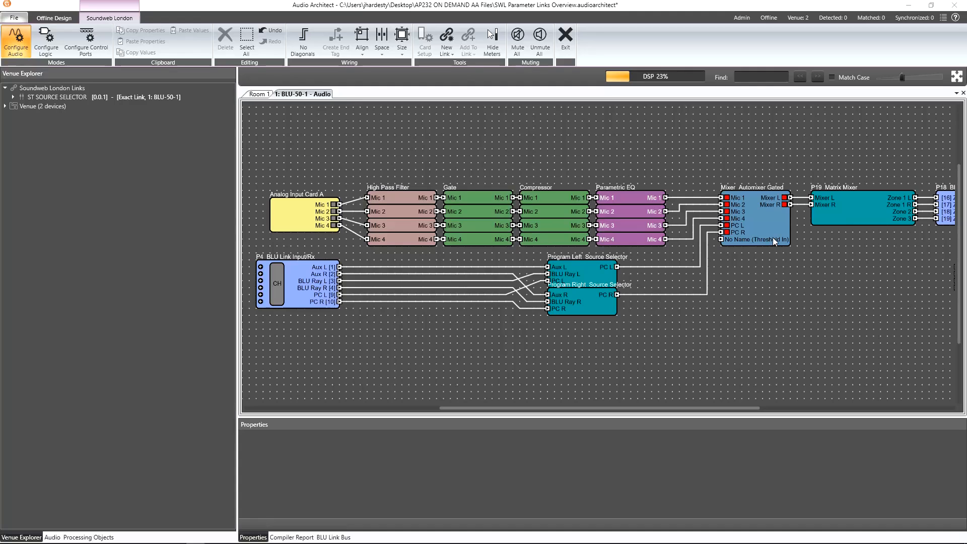
- Open the gated automixer's control panel and move it clear of the Venue Explorer
{"action": "left_click", "coordinate": [773, 237]}
{"action": "double_click", "coordinate": [778, 240]}
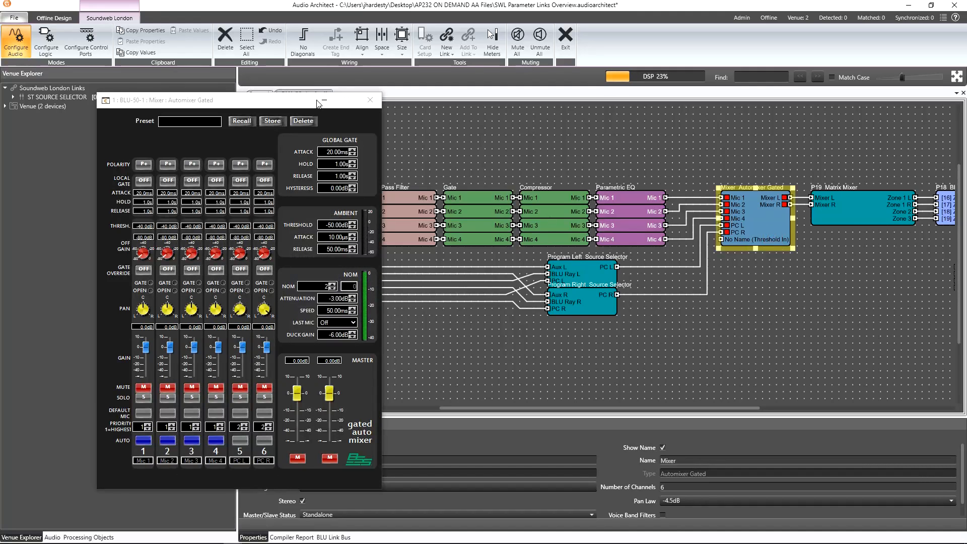
{"action": "left_click_drag", "start_coordinate": [276, 105], "coordinate": [490, 83]}
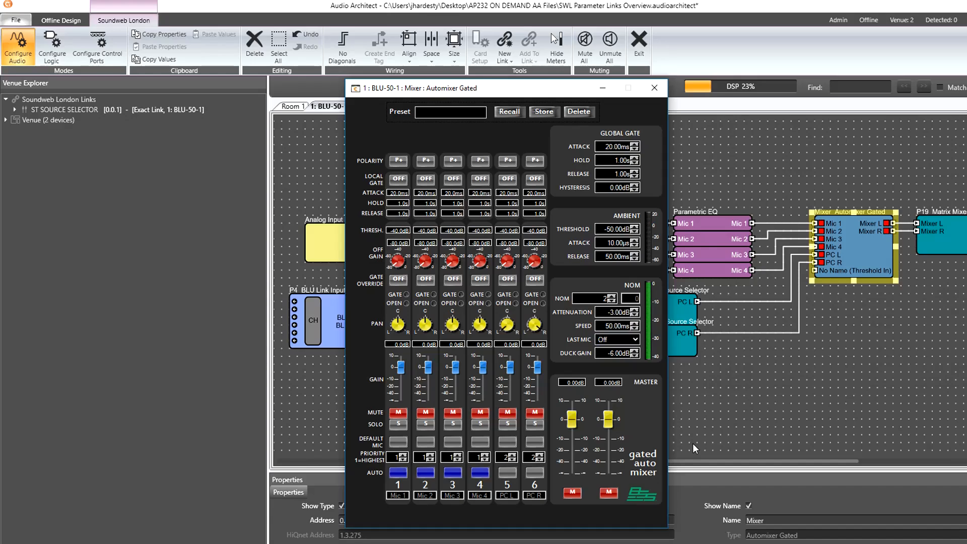
- Turn on Default Mic for mixer channels 1 to 4, and turn all four off again
{"action": "left_click", "coordinate": [399, 442]}
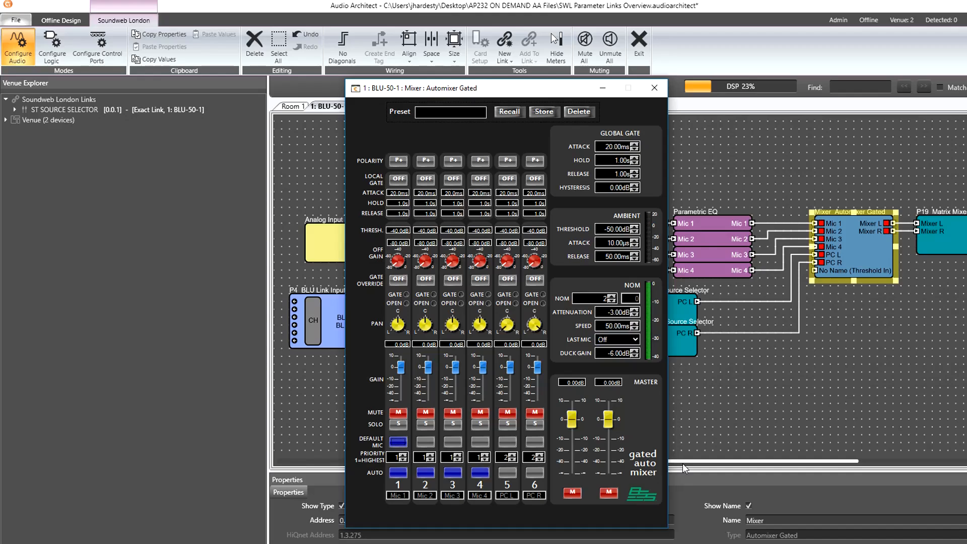
{"action": "left_click", "coordinate": [427, 443]}
{"action": "left_click", "coordinate": [453, 442]}
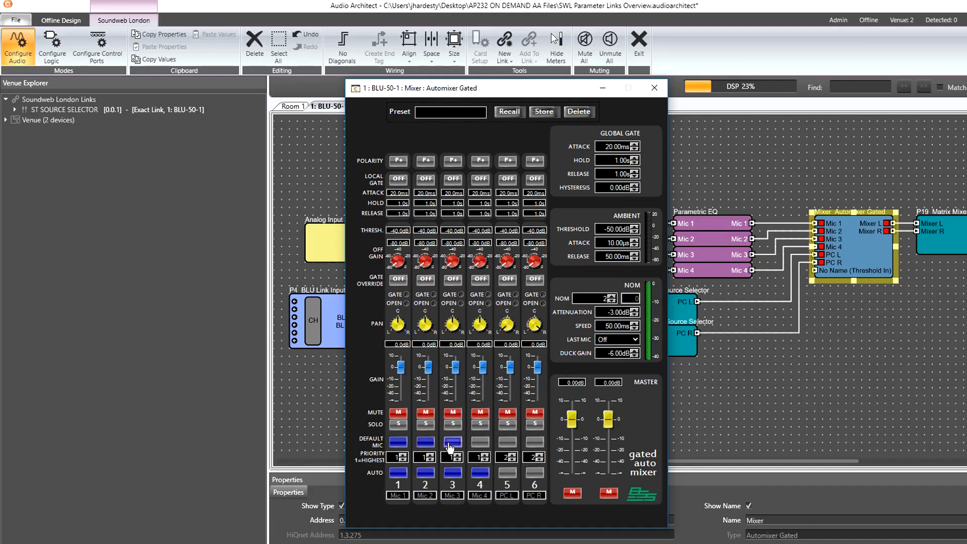
{"action": "left_click", "coordinate": [481, 442]}
{"action": "left_click", "coordinate": [483, 442]}
{"action": "left_click", "coordinate": [456, 443]}
{"action": "left_click", "coordinate": [430, 443]}
{"action": "left_click", "coordinate": [401, 443]}
- Create a new Radio parameter link and name it DEFAULT MIC
{"action": "left_click", "coordinate": [503, 61]}
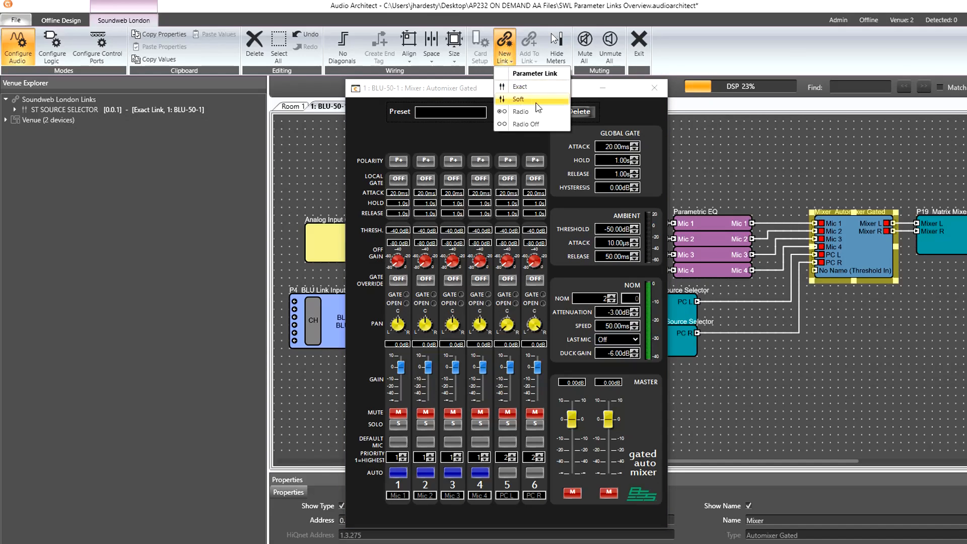
{"action": "left_click", "coordinate": [522, 111]}
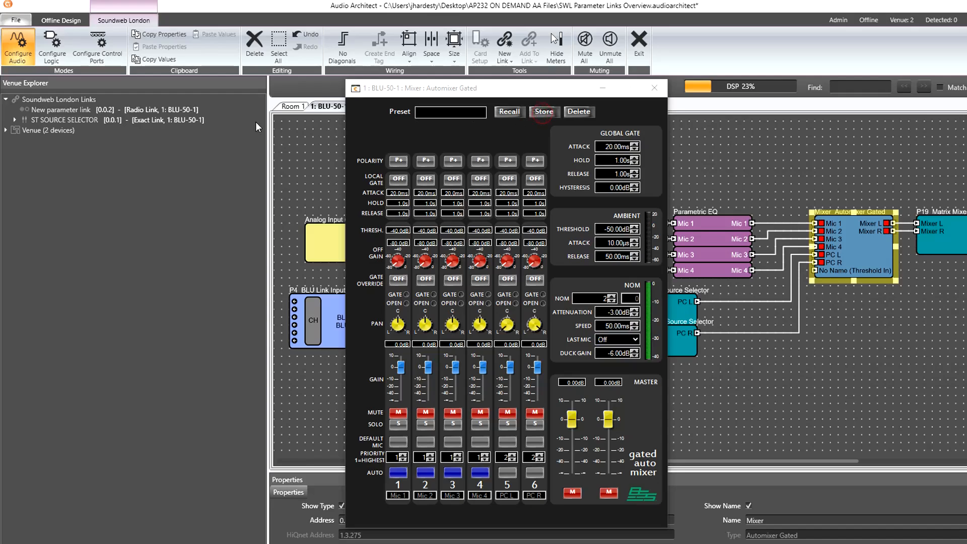
{"action": "left_click", "coordinate": [89, 111]}
{"action": "right_click", "coordinate": [90, 111]}
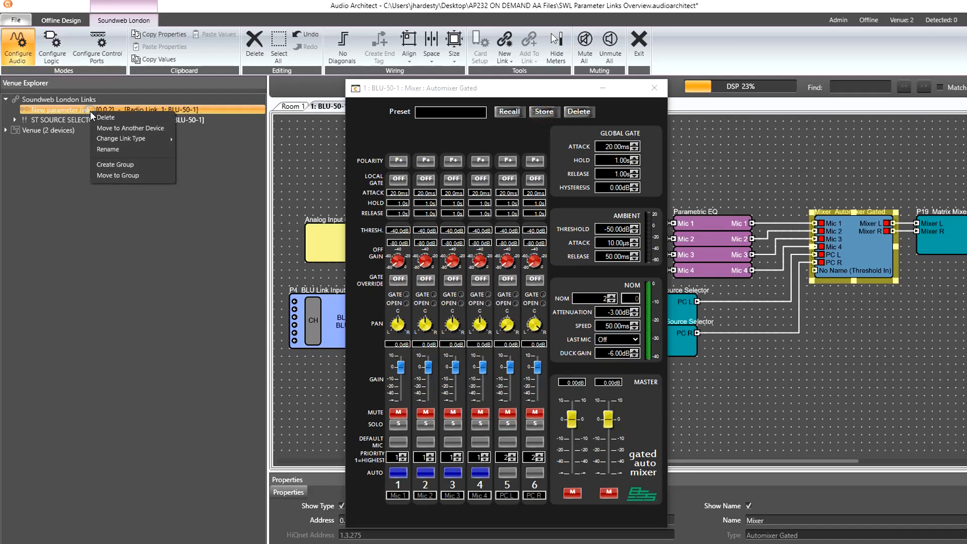
{"action": "left_click", "coordinate": [127, 150]}
{"action": "type", "text": "DEFA"}
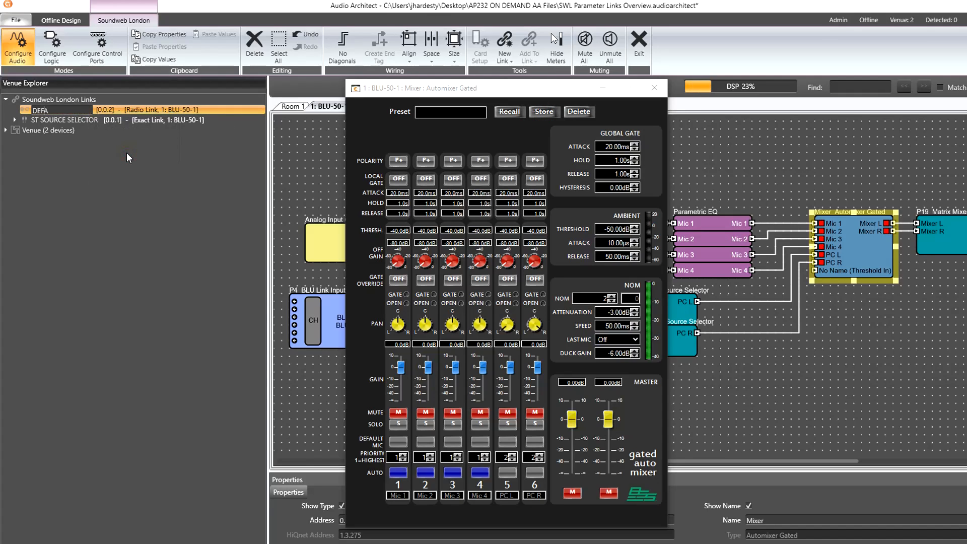
{"action": "type", "text": "ULT MIC"}
{"action": "key", "text": "Return"}
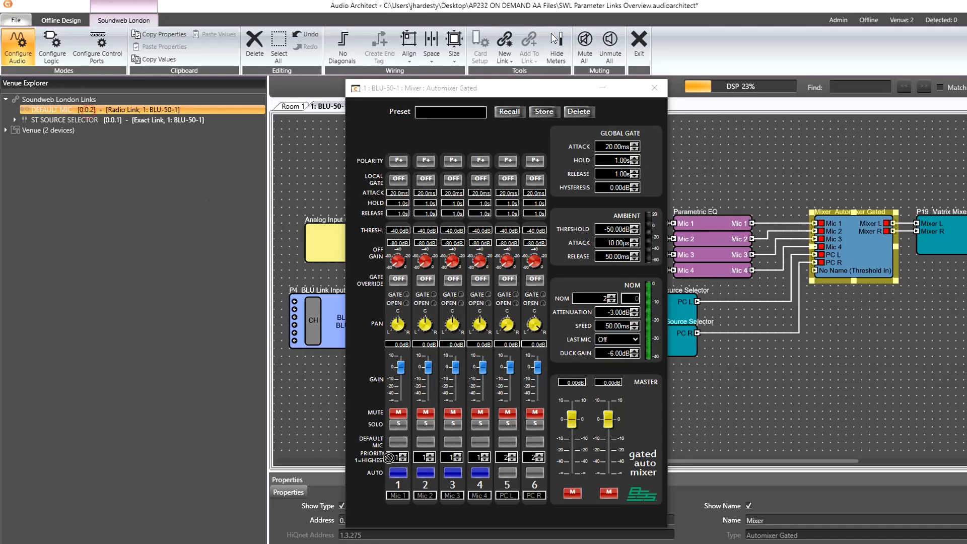
- Add the Default Mic parameters of mixer channels 1 to 4 to the DEFAULT MIC link, deleting the stray Channel 3 Solo entry
{"action": "left_click_drag", "start_coordinate": [398, 443], "coordinate": [154, 108]}
{"action": "left_click_drag", "start_coordinate": [425, 445], "coordinate": [136, 111]}
{"action": "left_click", "coordinate": [16, 109]}
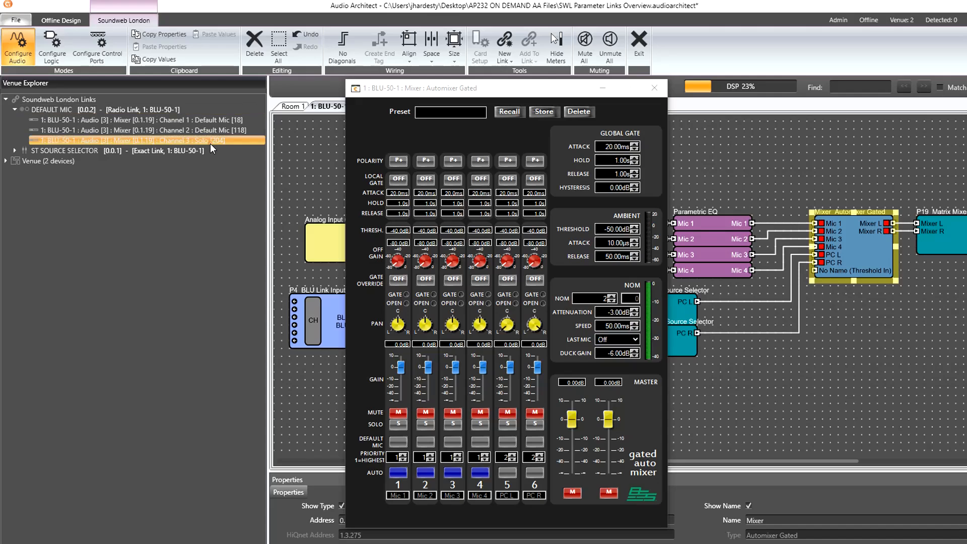
{"action": "key", "text": "Delete"}
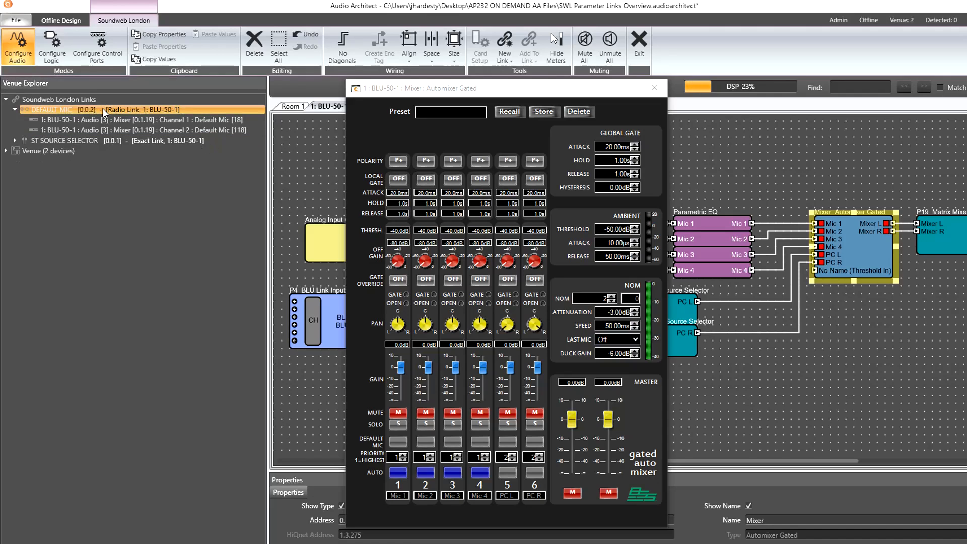
{"action": "left_click_drag", "start_coordinate": [103, 111], "coordinate": [451, 443]}
{"action": "left_click_drag", "start_coordinate": [127, 111], "coordinate": [453, 398]}
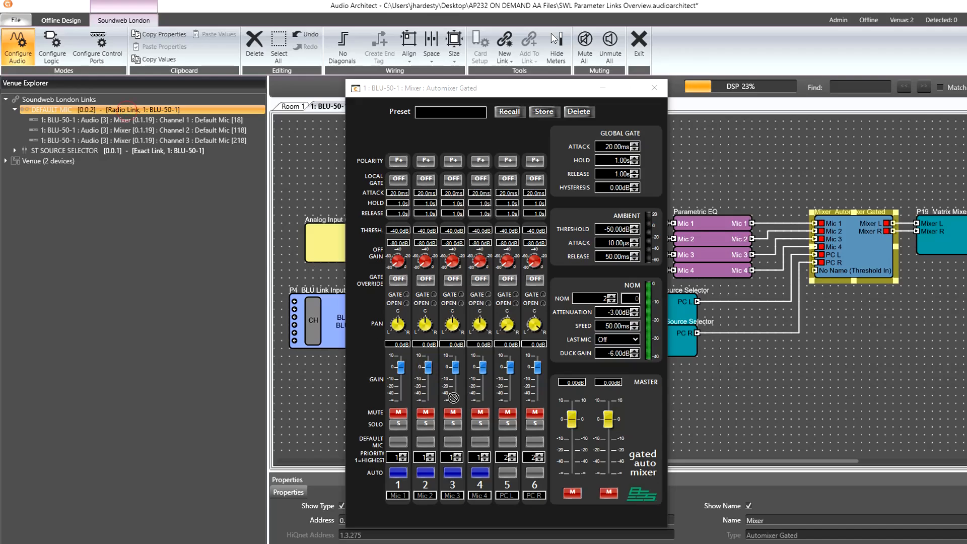
{"action": "left_click_drag", "start_coordinate": [478, 443], "coordinate": [477, 442]}
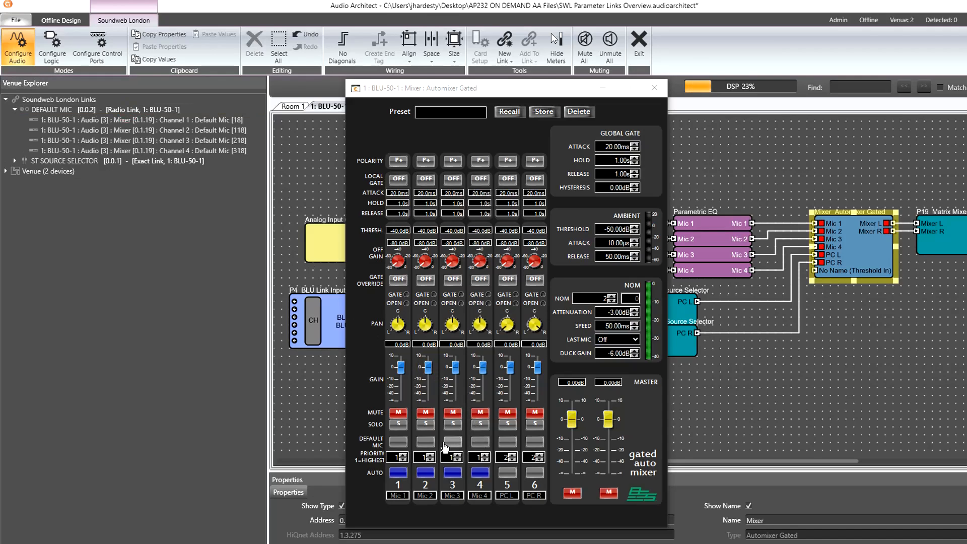
- Test the Radio link by turning on Default Mic for channels 1, 2, 4 and 3 in turn
{"action": "left_click", "coordinate": [399, 443]}
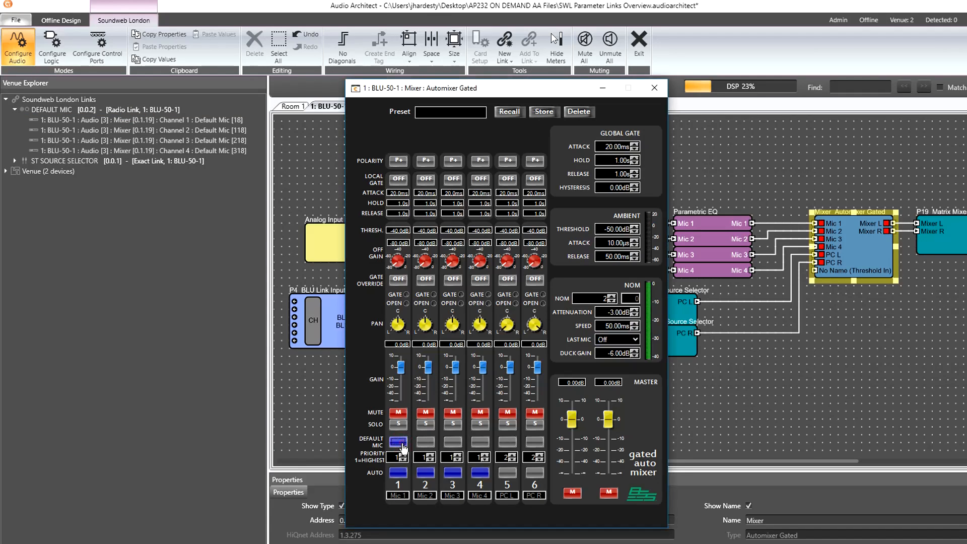
{"action": "left_click", "coordinate": [421, 444]}
{"action": "left_click", "coordinate": [477, 444]}
{"action": "left_click", "coordinate": [455, 443]}
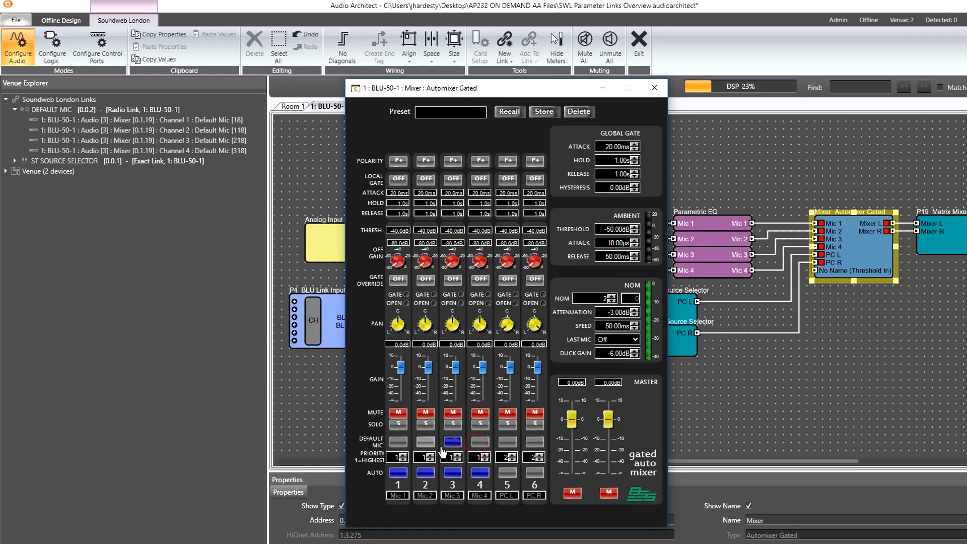
- Finish testing the DEFAULT MIC link by turning on Default Mic for channel 1
{"action": "left_click", "coordinate": [397, 443]}
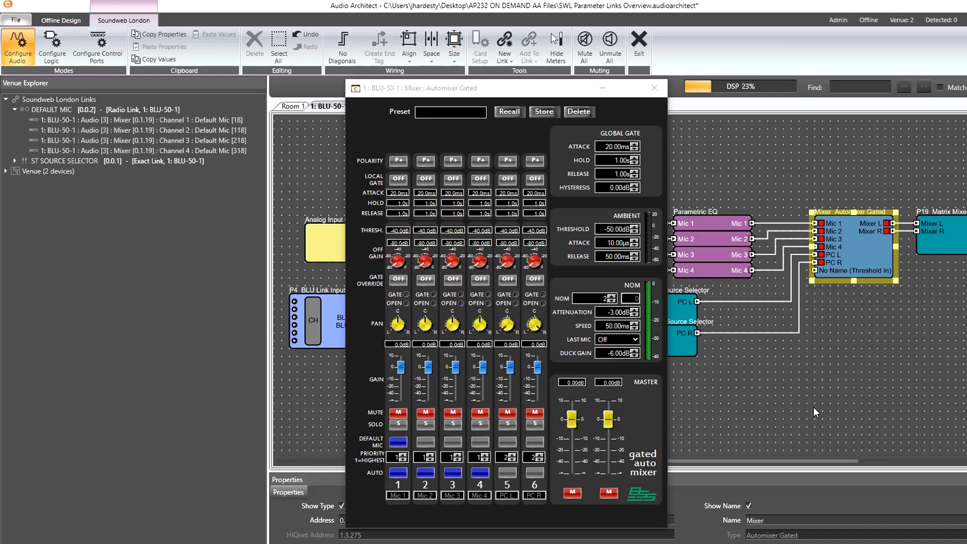
- Create a new Radio Off parameter link and name it MIC SOLO
{"action": "left_click", "coordinate": [509, 61]}
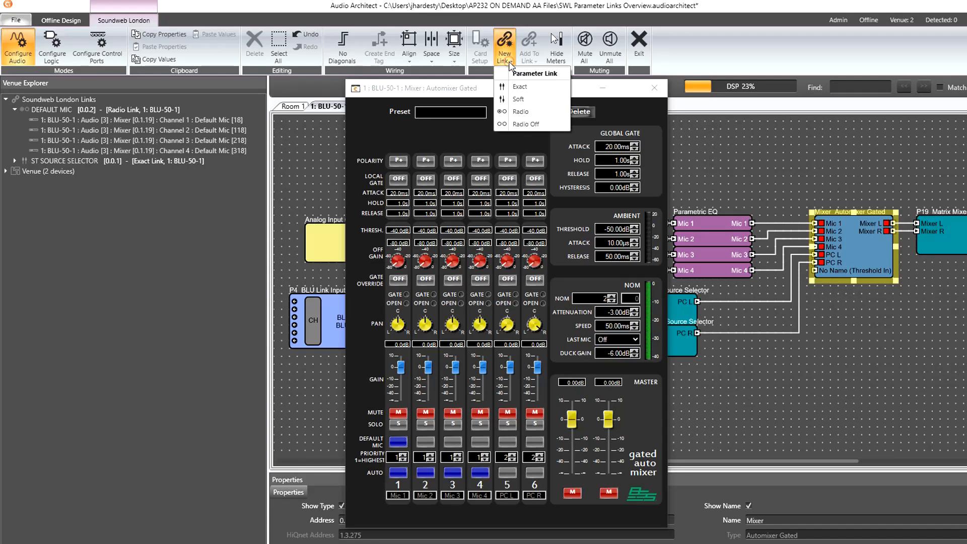
{"action": "left_click", "coordinate": [526, 124]}
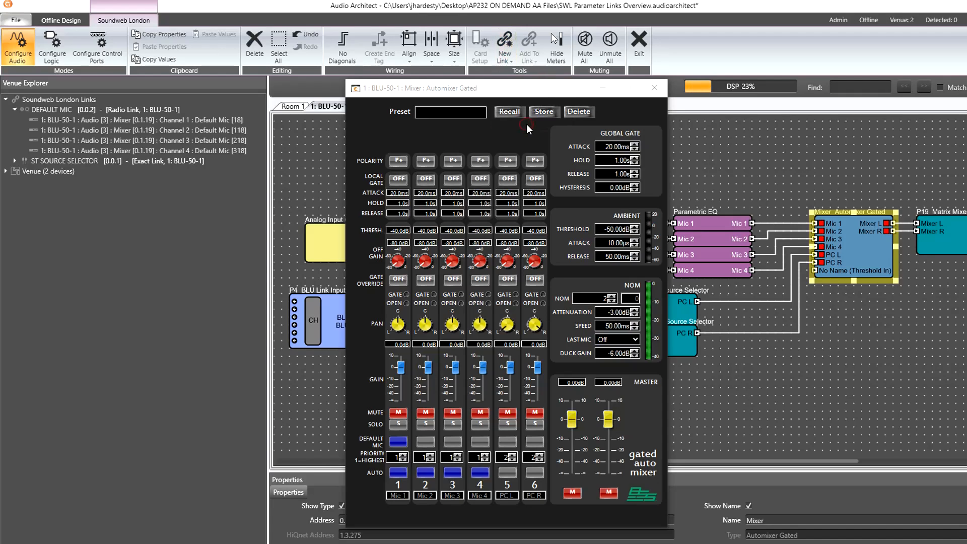
{"action": "left_click", "coordinate": [16, 109]}
{"action": "left_click", "coordinate": [56, 118]}
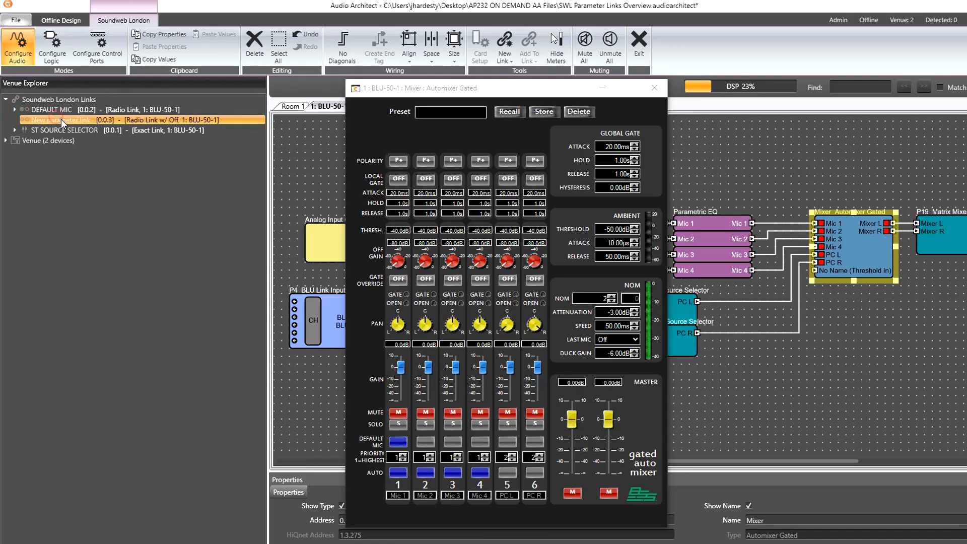
{"action": "right_click", "coordinate": [62, 119]}
{"action": "left_click", "coordinate": [106, 160]}
{"action": "type", "text": "MIC SOLO"}
{"action": "key", "text": "Return"}
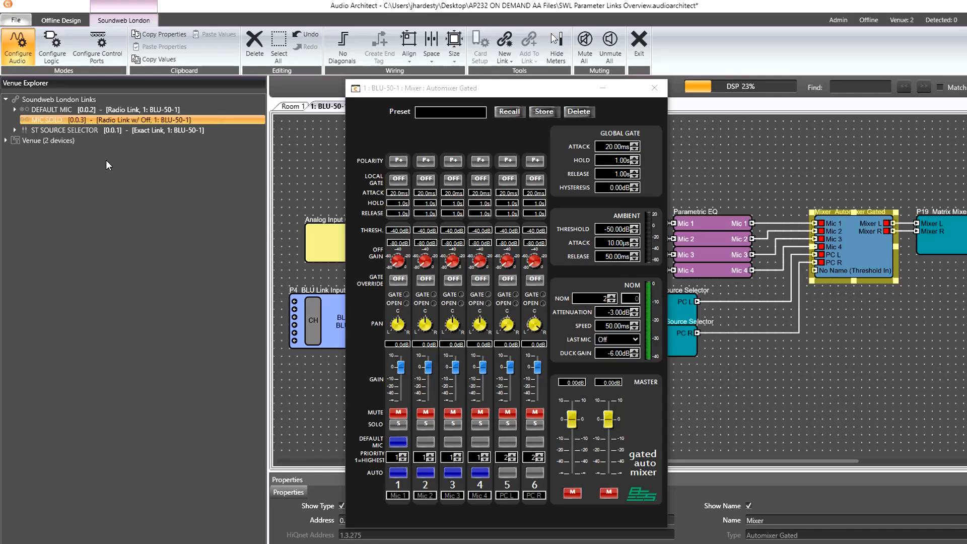
- Add the Solo parameters of mixer channels 1 to 4 to the MIC SOLO link
{"action": "left_click_drag", "start_coordinate": [120, 119], "coordinate": [398, 426]}
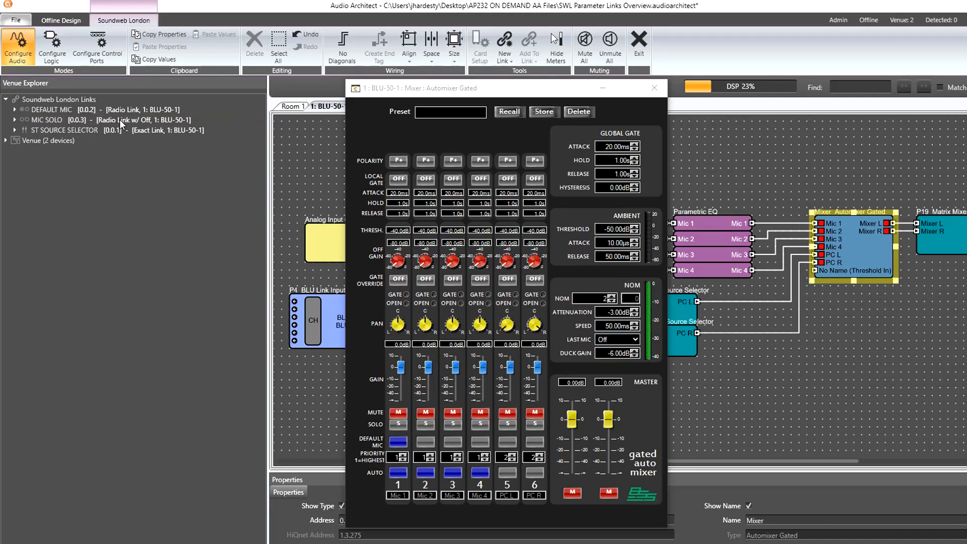
{"action": "left_click_drag", "start_coordinate": [339, 327], "coordinate": [426, 425]}
{"action": "left_click_drag", "start_coordinate": [147, 117], "coordinate": [479, 427]}
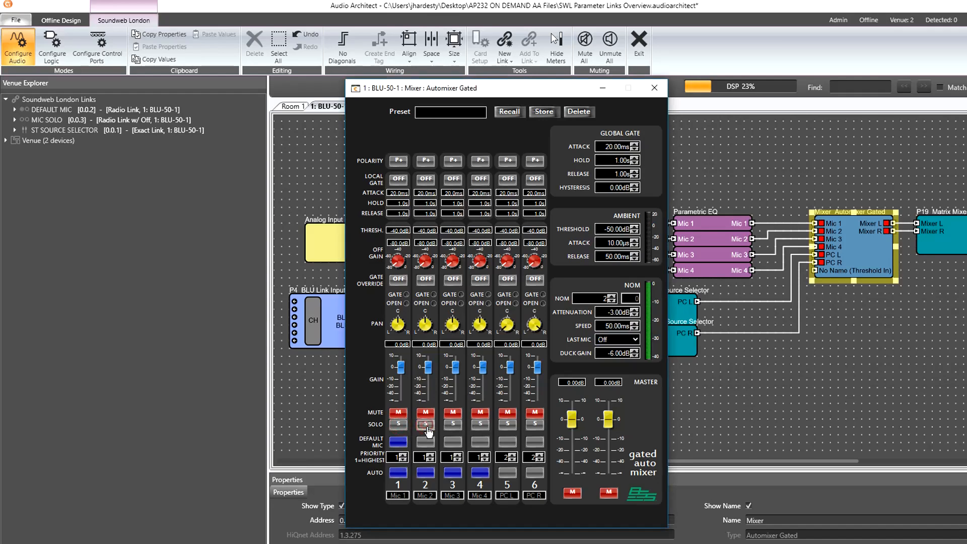
- Test the MIC SOLO link by soloing the mic channels in turn, ending with channel 1, and turn its solo off again
{"action": "left_click", "coordinate": [450, 426]}
{"action": "left_click", "coordinate": [484, 427]}
{"action": "left_click", "coordinate": [455, 427]}
{"action": "left_click", "coordinate": [425, 427]}
{"action": "left_click", "coordinate": [397, 428]}
{"action": "left_click", "coordinate": [397, 427]}
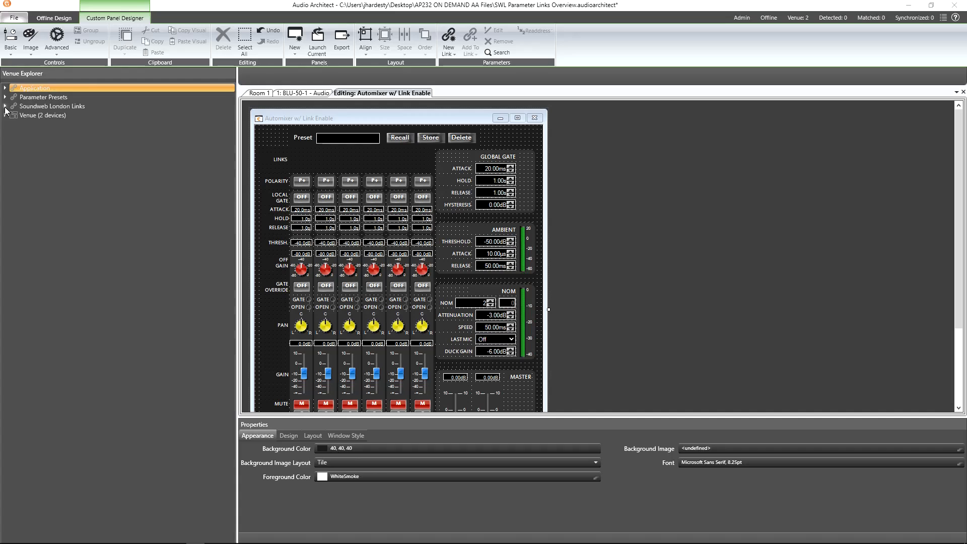
- Place an enable button for the MIC SOLO link beside the LINKS label on the Automixer w/ Link Enable panel
{"action": "left_click", "coordinate": [5, 107]}
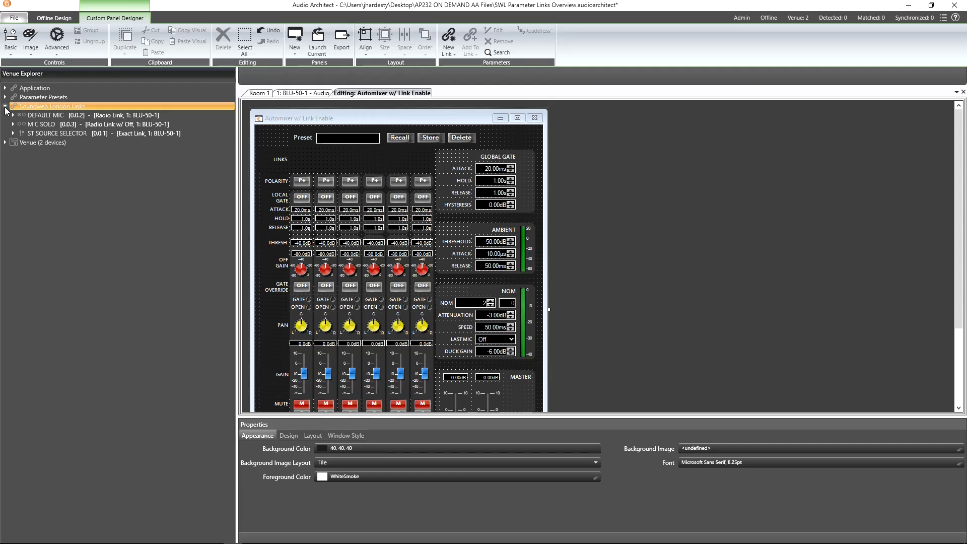
{"action": "left_click", "coordinate": [43, 125]}
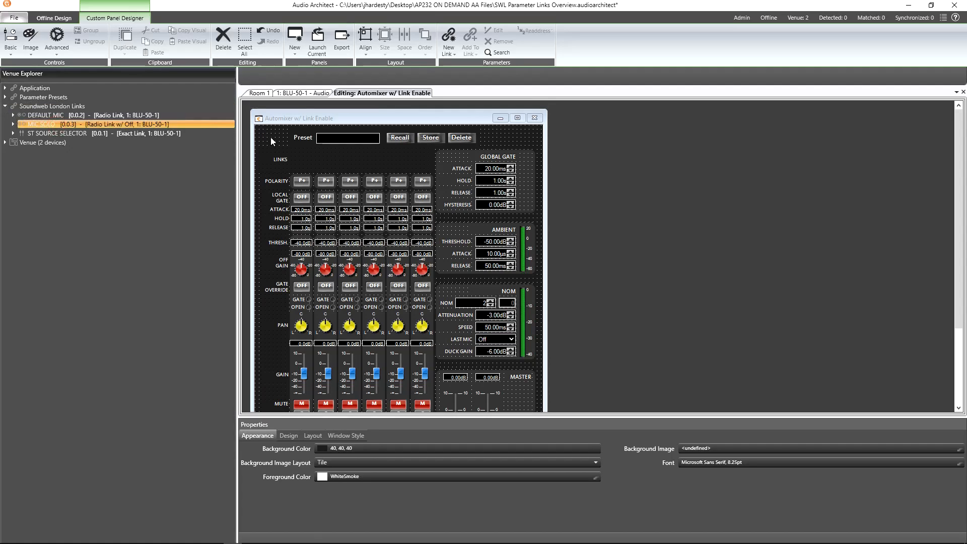
{"action": "left_click_drag", "start_coordinate": [43, 124], "coordinate": [304, 161]}
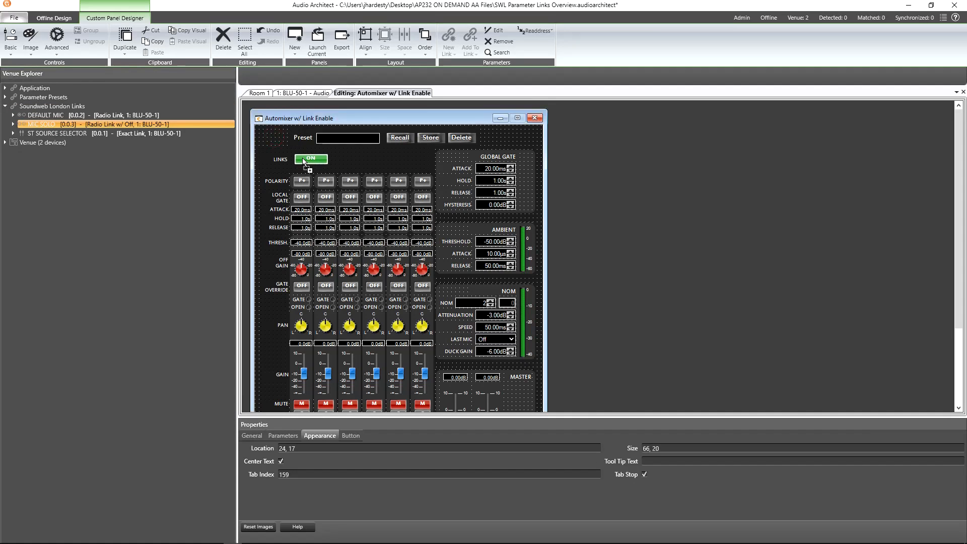
- Label the link enable button MIC SOLO for both its On and Off indications
{"action": "left_click", "coordinate": [349, 435]}
{"action": "left_click", "coordinate": [344, 463]}
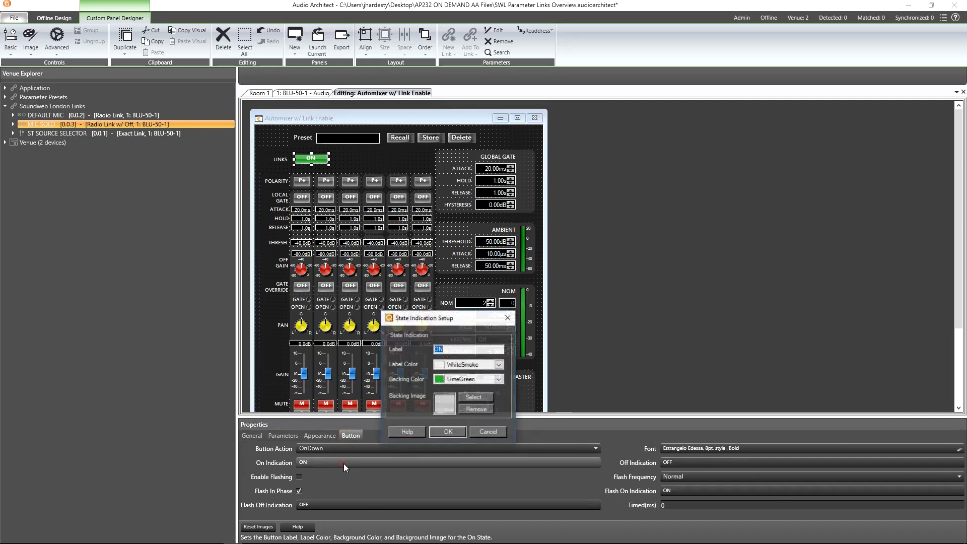
{"action": "type", "text": "MIC SOLO"}
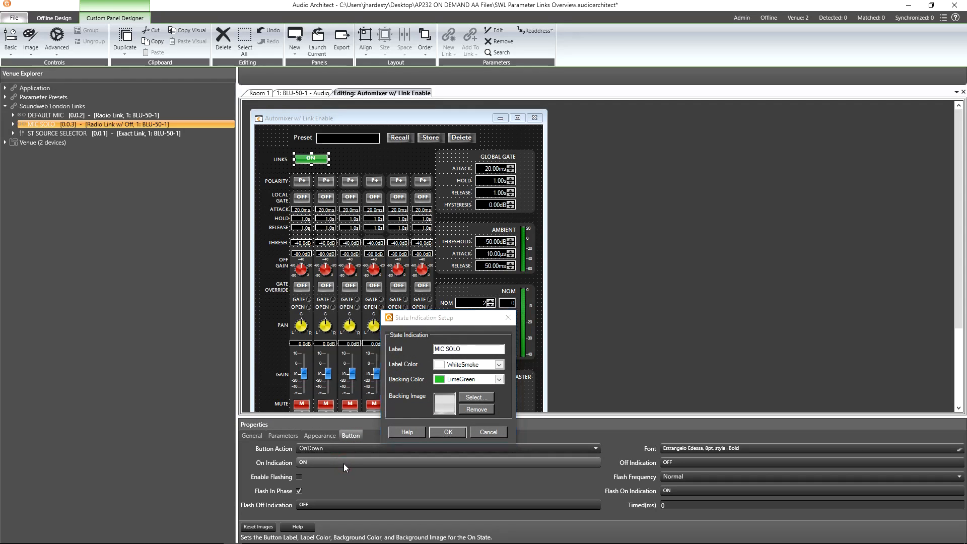
{"action": "key", "text": "Return"}
{"action": "left_click", "coordinate": [694, 463]}
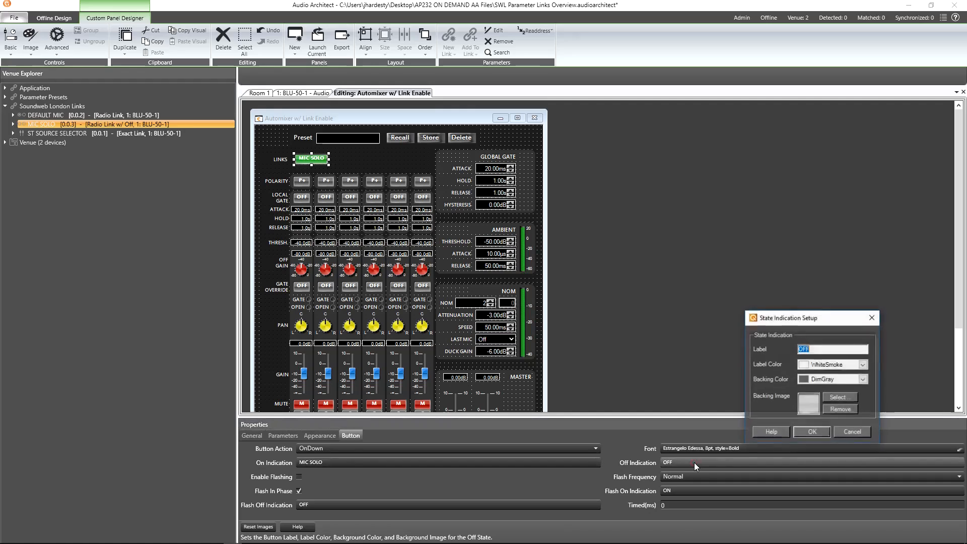
{"action": "type", "text": "MIC SOLO"}
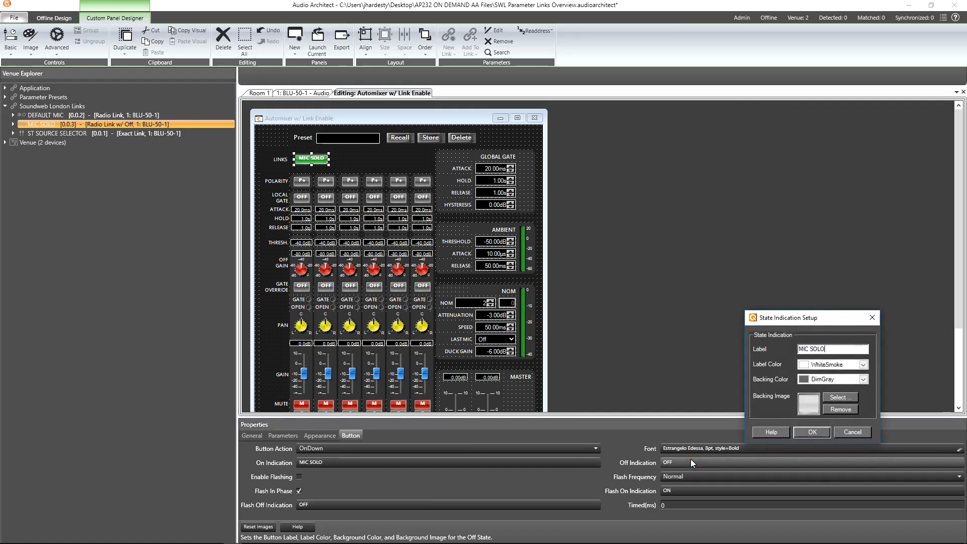
{"action": "key", "text": "Return"}
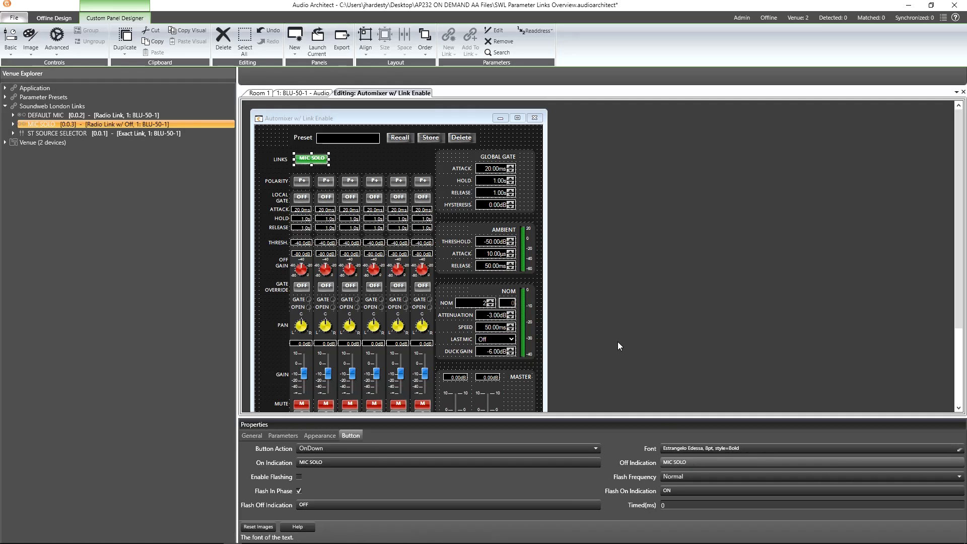
- Create an Exact parameter link from the gain faders of channels 5 and 6, and name it ST FADER
{"action": "left_click", "coordinate": [401, 376]}
{"action": "left_click", "coordinate": [402, 377]}
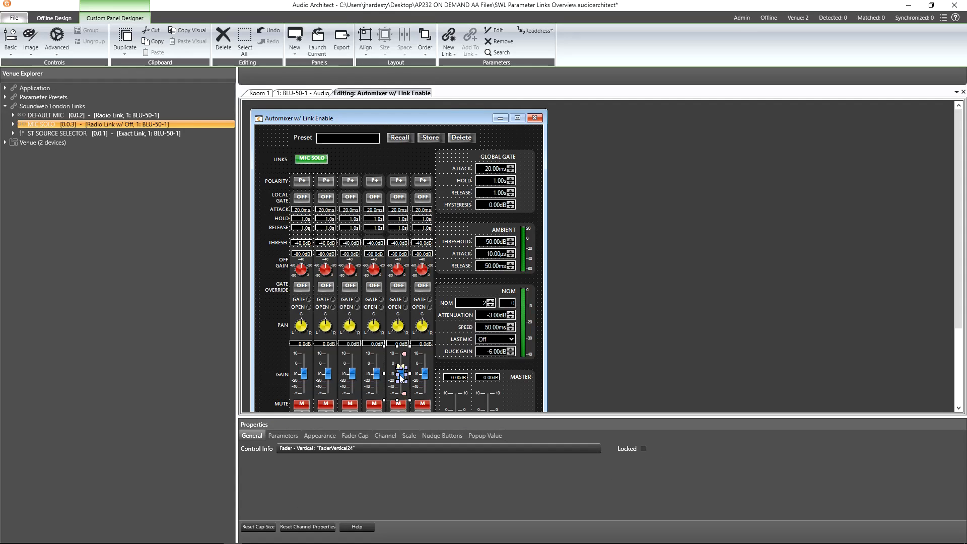
{"action": "left_click", "coordinate": [424, 374], "text": "ctrl"}
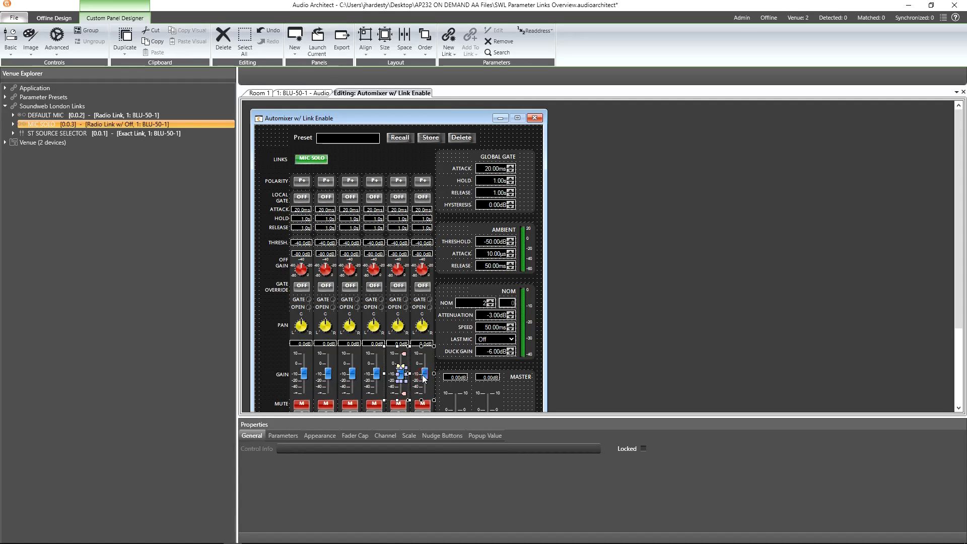
{"action": "left_click", "coordinate": [448, 51]}
{"action": "left_click", "coordinate": [460, 75]}
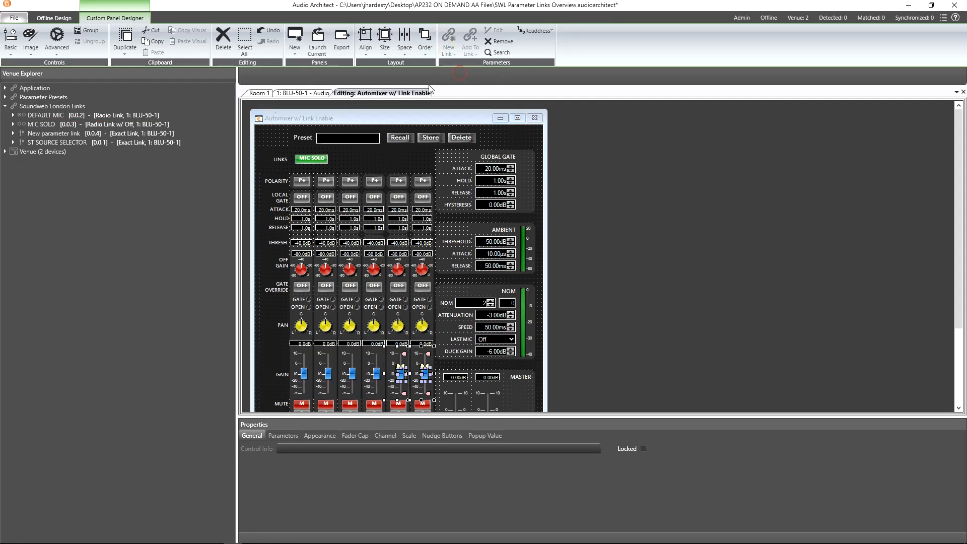
{"action": "right_click", "coordinate": [77, 133]}
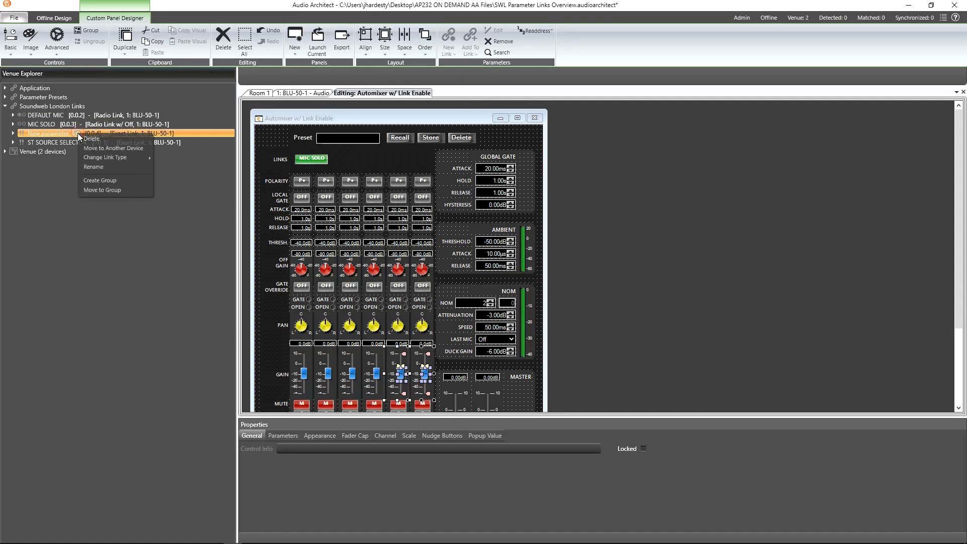
{"action": "left_click", "coordinate": [107, 169]}
{"action": "type", "text": "ST FADER"}
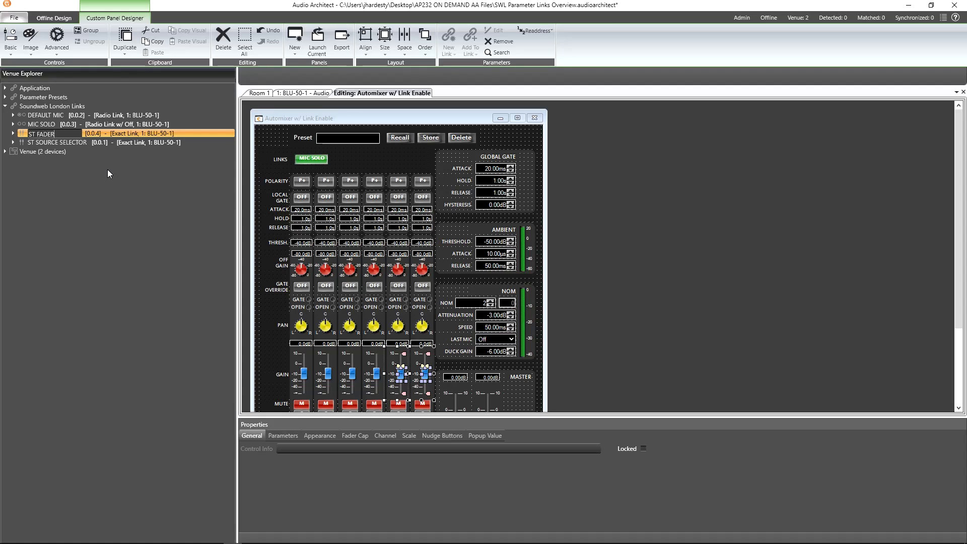
{"action": "key", "text": "Return"}
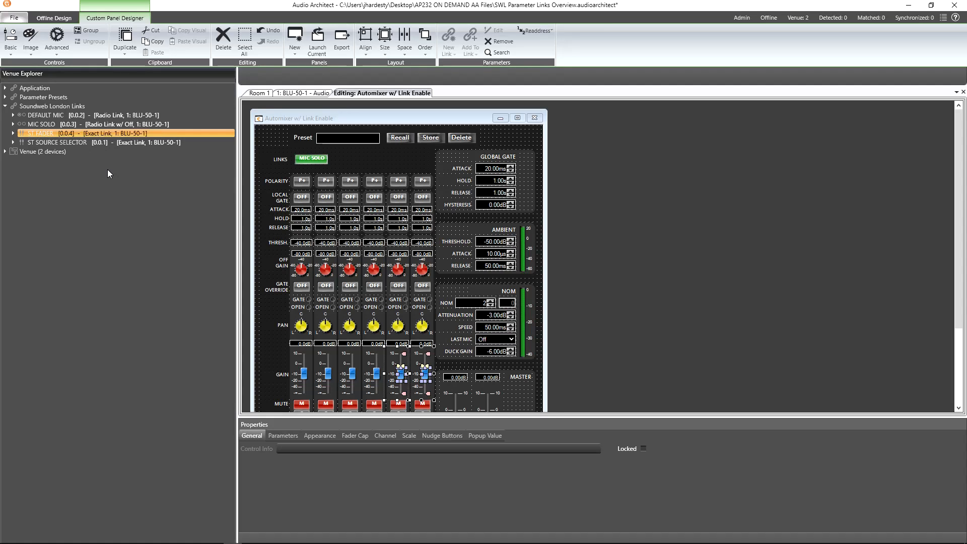
- Launch the custom panel and test the ST FADER link by lowering channel 5's gain fader to about -0.5 dB
{"action": "left_click", "coordinate": [320, 41]}
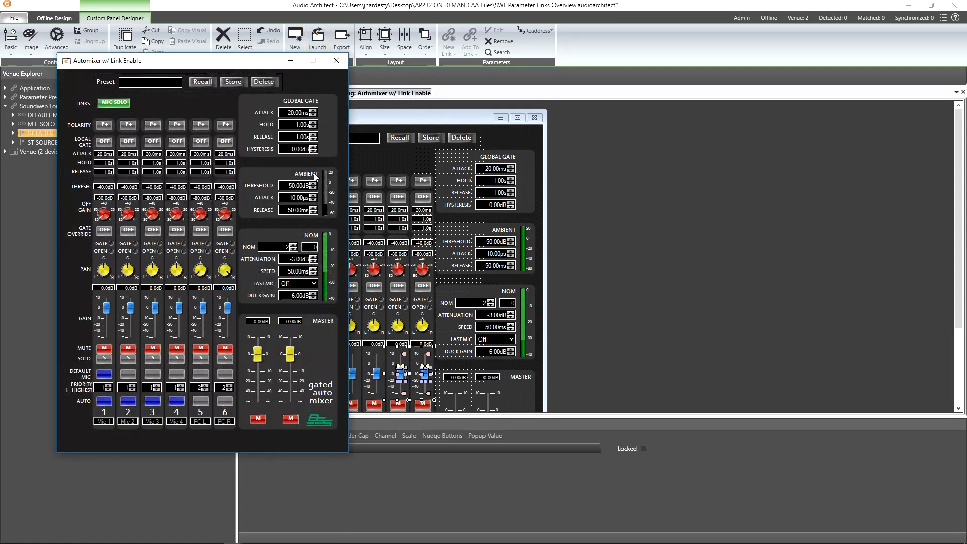
{"action": "mouse_move", "coordinate": [205, 313]}
{"action": "left_mouse_down"}
{"action": "mouse_move", "coordinate": [204, 322]}
{"action": "mouse_move", "coordinate": [203, 309]}
{"action": "left_mouse_up"}
- Test the channel Solo buttons with the MIC SOLO link enabled and disabled, re-enable the link, and close the launched panel
{"action": "left_click", "coordinate": [108, 360]}
{"action": "left_click", "coordinate": [129, 360]}
{"action": "left_click", "coordinate": [150, 359]}
{"action": "left_click", "coordinate": [152, 360]}
{"action": "left_click", "coordinate": [104, 358]}
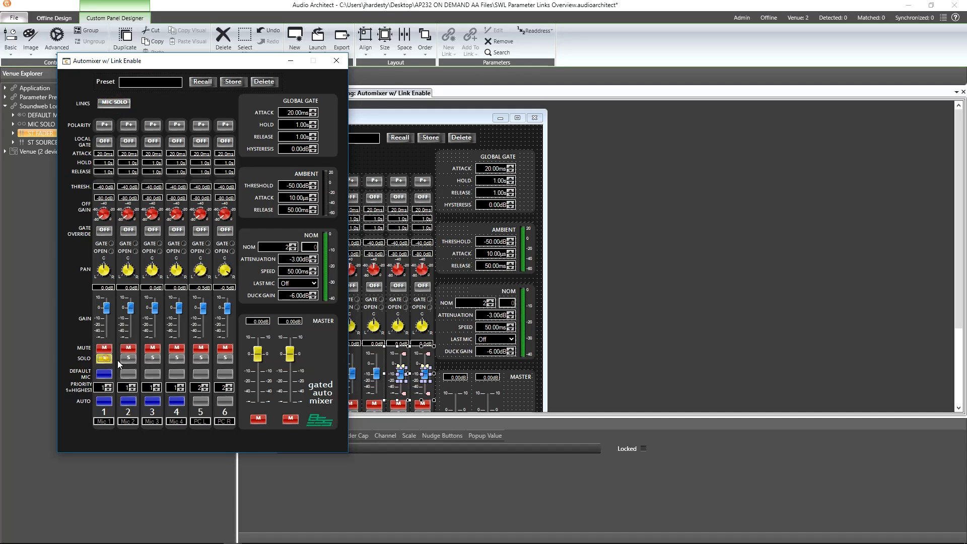
{"action": "left_click", "coordinate": [129, 360]}
{"action": "left_click", "coordinate": [107, 104]}
{"action": "left_click", "coordinate": [337, 61]}
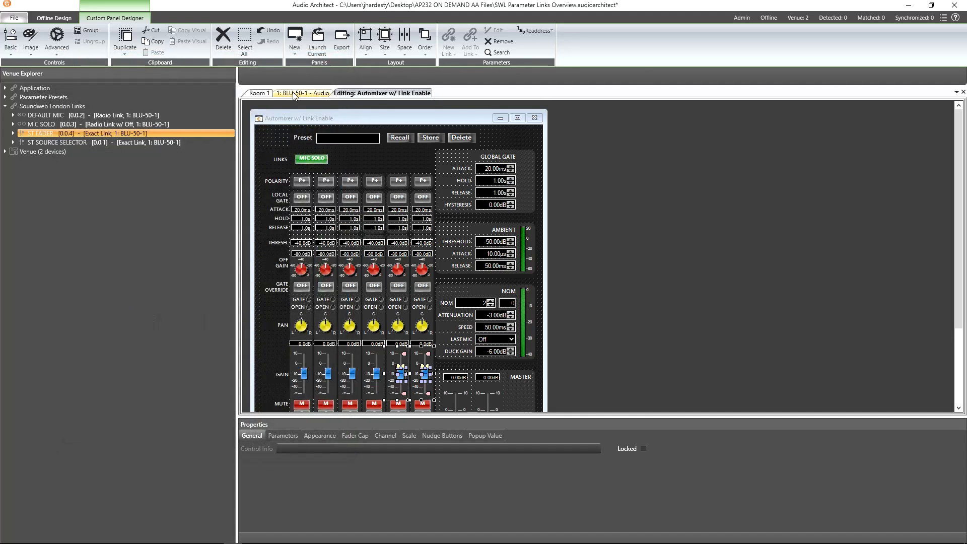
- Open the Matrix Mixer in the BLU-50-1 audio design and select the Mixer L crosspoints of Zone 1 L, Zone 2 and Zone 3 in turn
{"action": "left_click", "coordinate": [295, 94]}
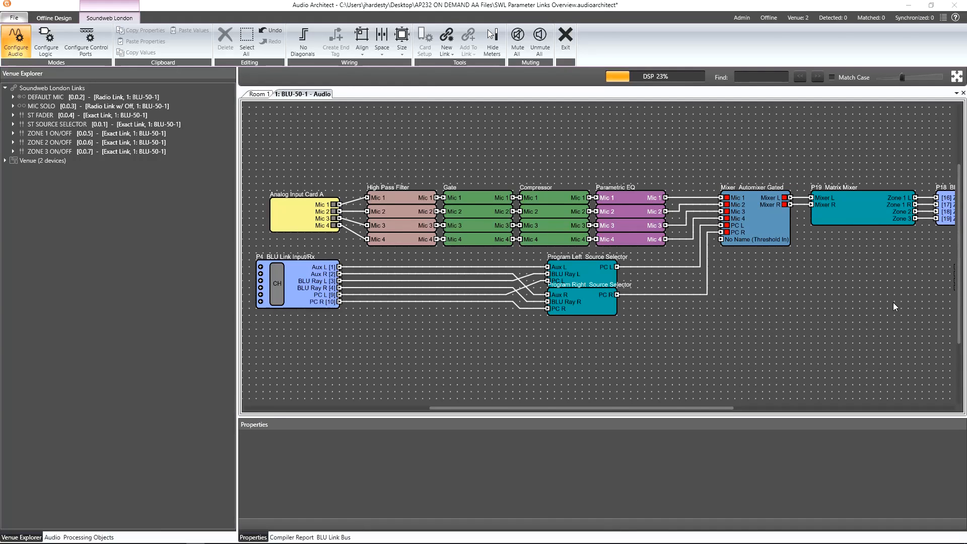
{"action": "double_click", "coordinate": [858, 218]}
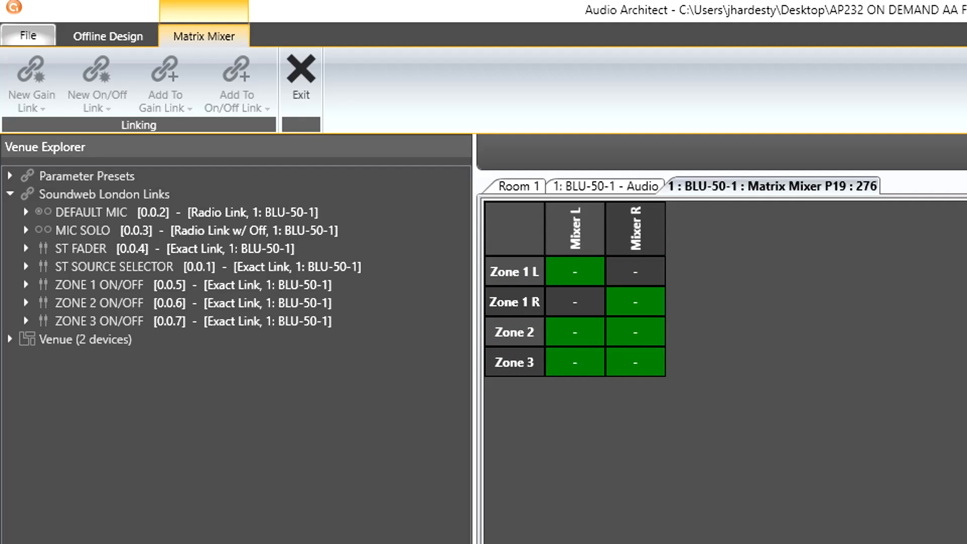
{"action": "left_click", "coordinate": [598, 268]}
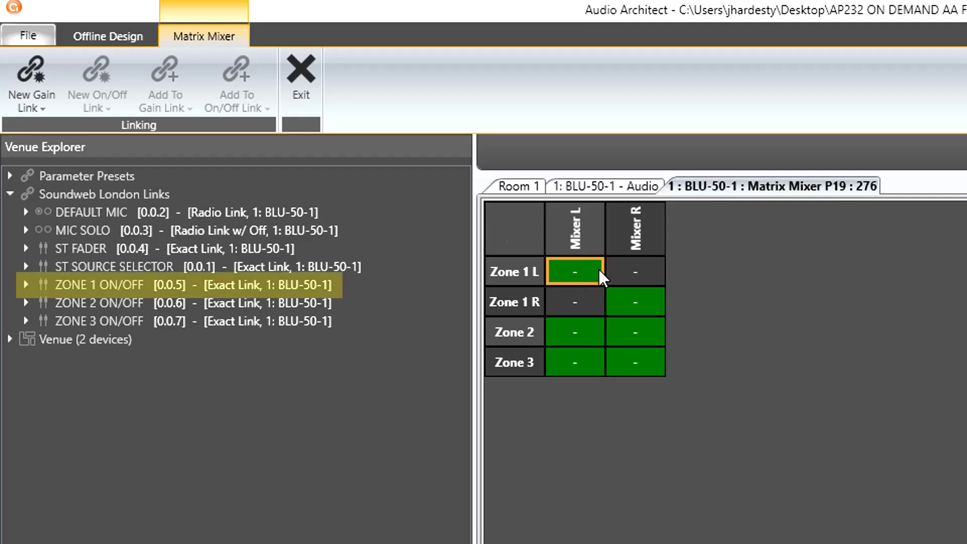
{"action": "left_click", "coordinate": [585, 334]}
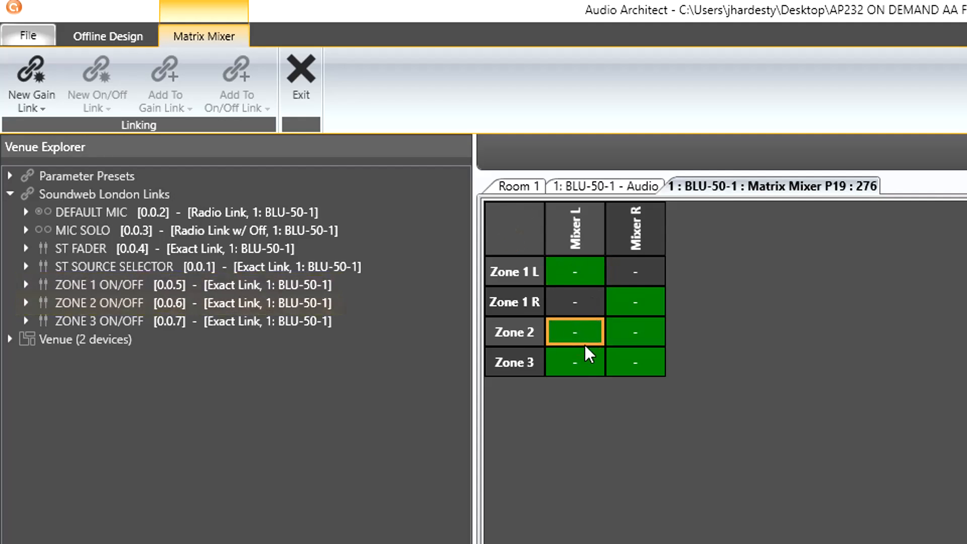
{"action": "left_click", "coordinate": [584, 358]}
{"action": "left_click", "coordinate": [584, 358]}
{"action": "left_click", "coordinate": [585, 358]}
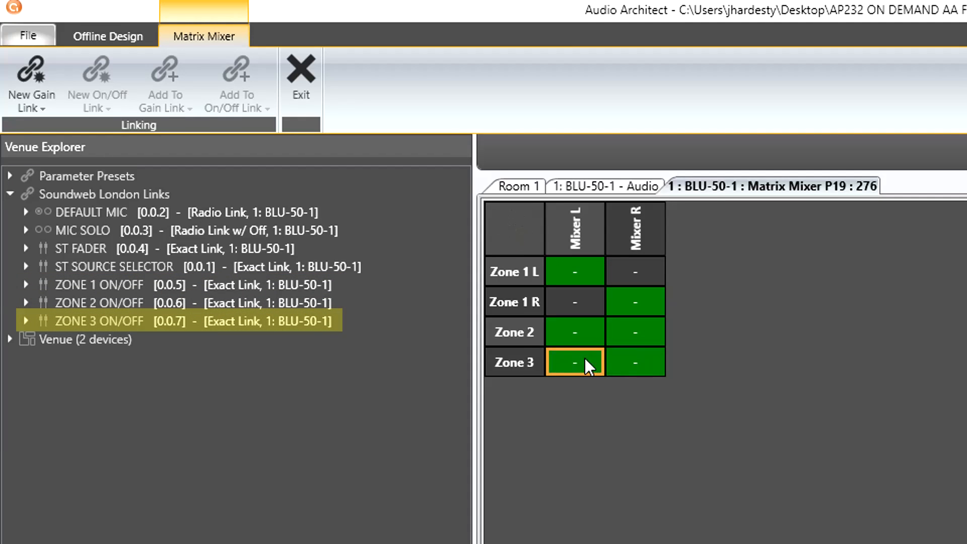
- Set the Zone 1 L crosspoint of Mixer L and the Zone 1 R crosspoint of Mixer R to a gain of -3
{"action": "left_click", "coordinate": [589, 272]}
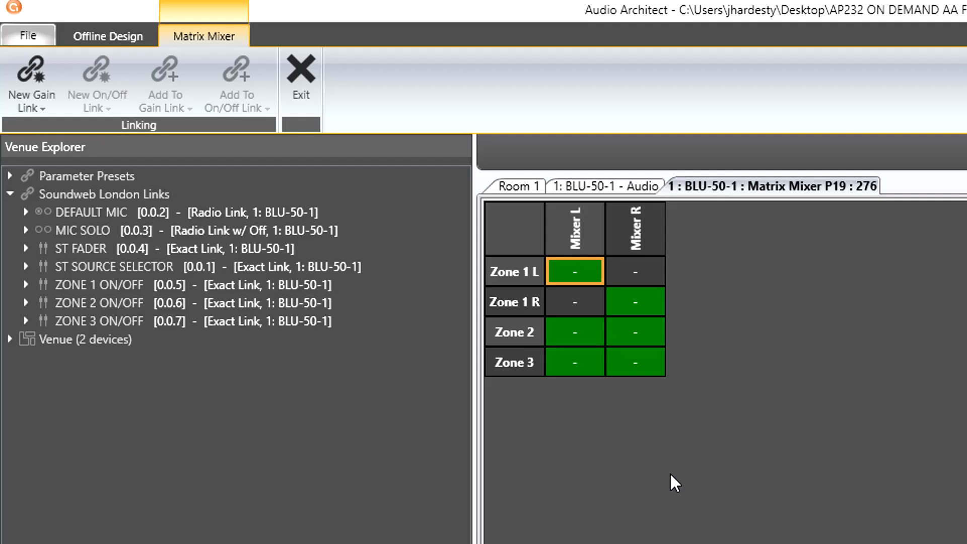
{"action": "left_click", "coordinate": [644, 307]}
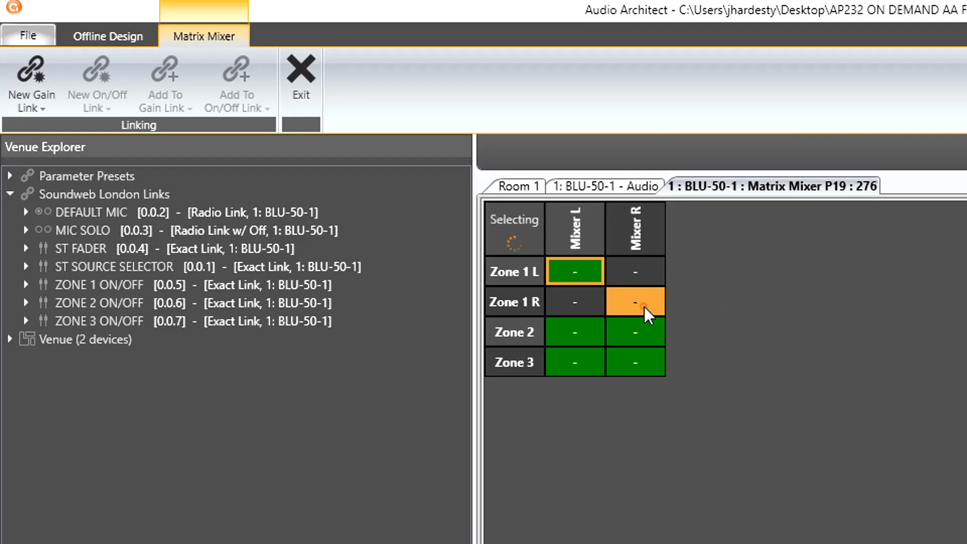
{"action": "type", "text": "-3"}
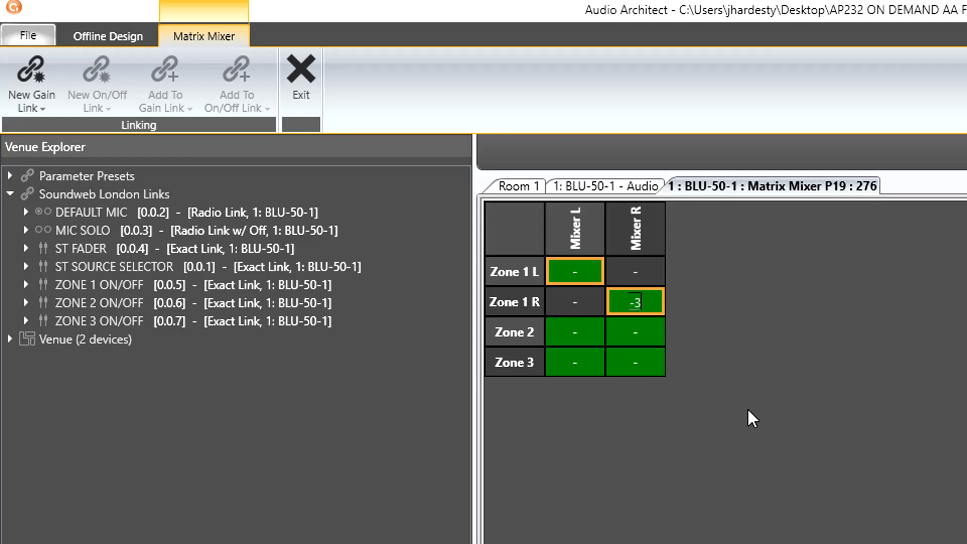
{"action": "key", "text": "Return"}
{"action": "left_click_drag", "start_coordinate": [648, 303], "coordinate": [652, 342]}
{"action": "type", "text": "-3"}
{"action": "key", "text": "Return"}
- Create a Soft gain link across the active Zone 1 L and Zone 1 R crosspoints and all Zone 2 and Zone 3 crosspoints
{"action": "left_click", "coordinate": [499, 333]}
{"action": "left_click", "coordinate": [503, 358], "text": "ctrl"}
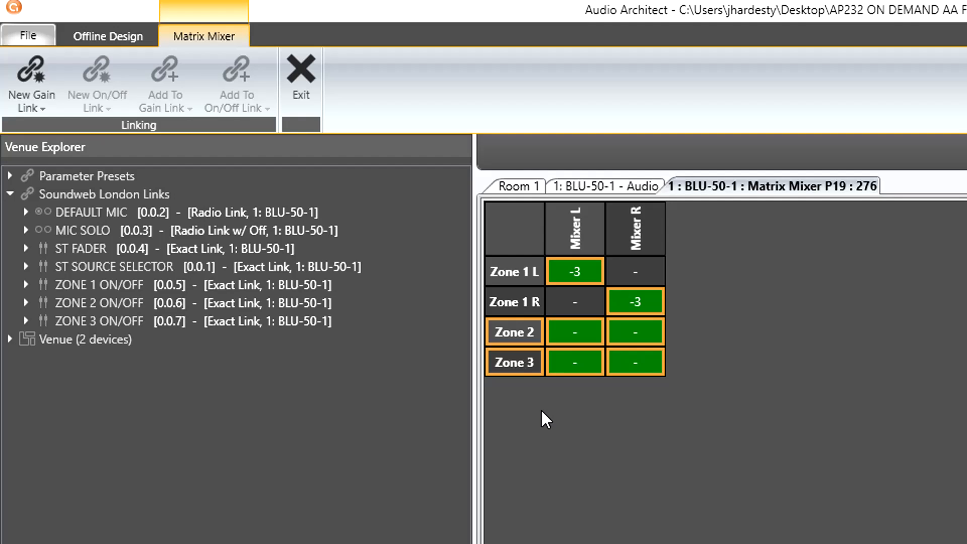
{"action": "left_click", "coordinate": [45, 105]}
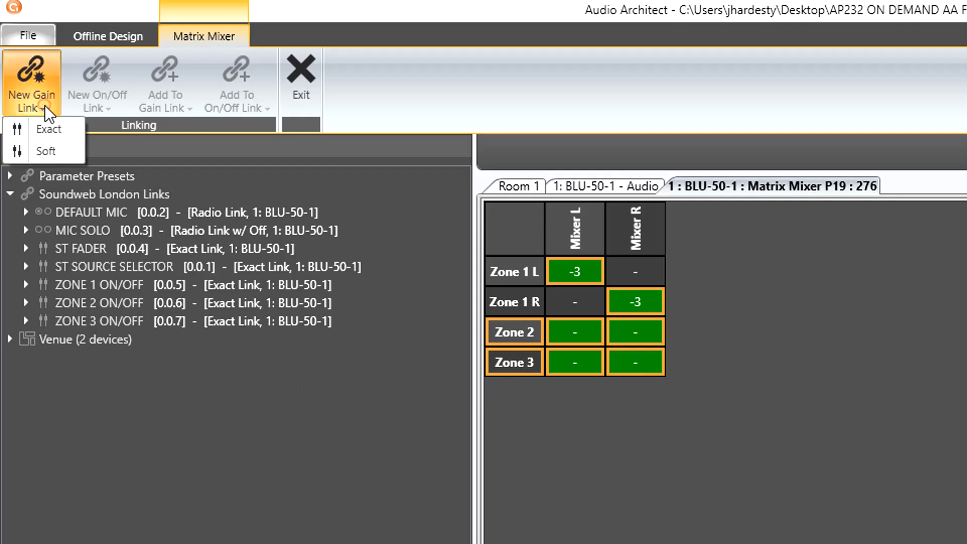
{"action": "left_click", "coordinate": [59, 149]}
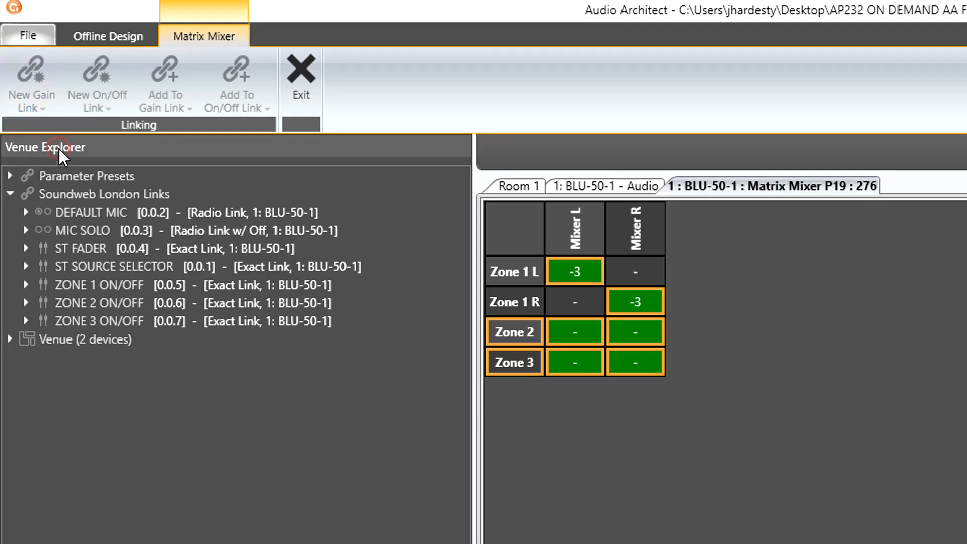
- Rename the new soft parameter link as ZONE 1-3 ATTENUATION
{"action": "right_click", "coordinate": [107, 249]}
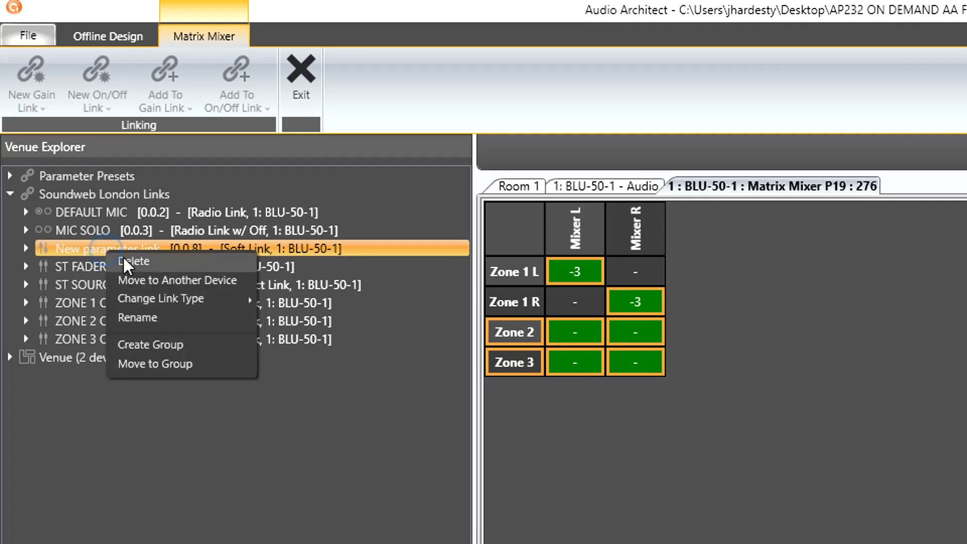
{"action": "left_click", "coordinate": [148, 317]}
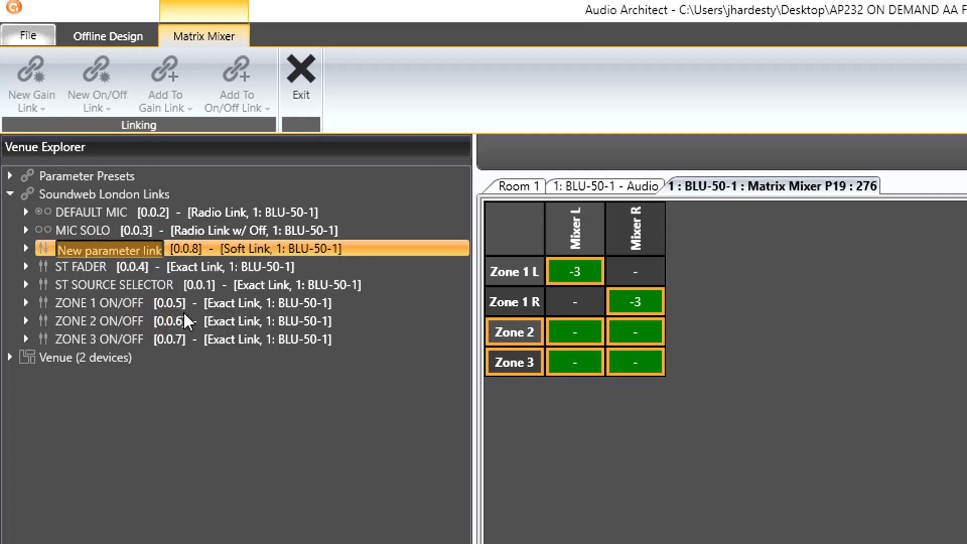
{"action": "type", "text": "ONE"}
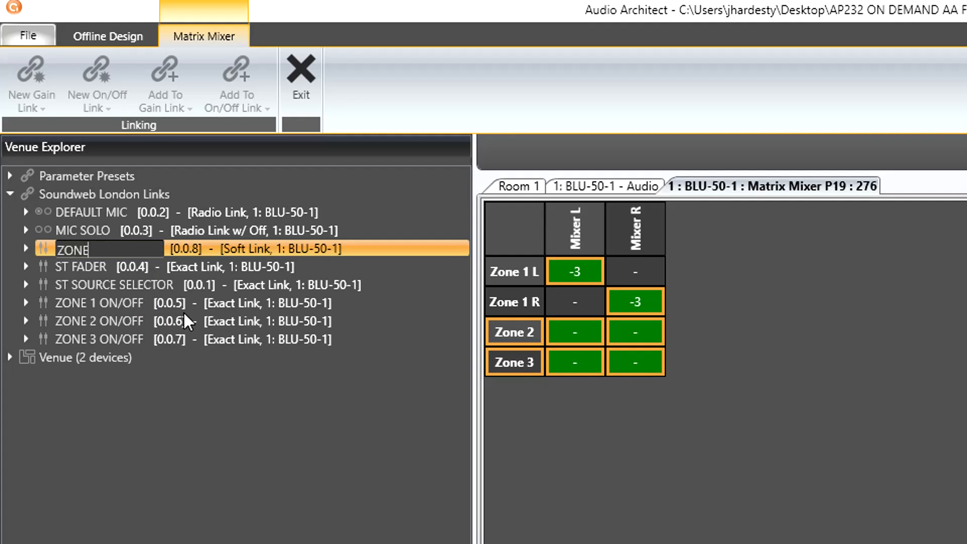
{"action": "type", "text": " 1-3 ATTENUATION"}
{"action": "key", "text": "Return"}
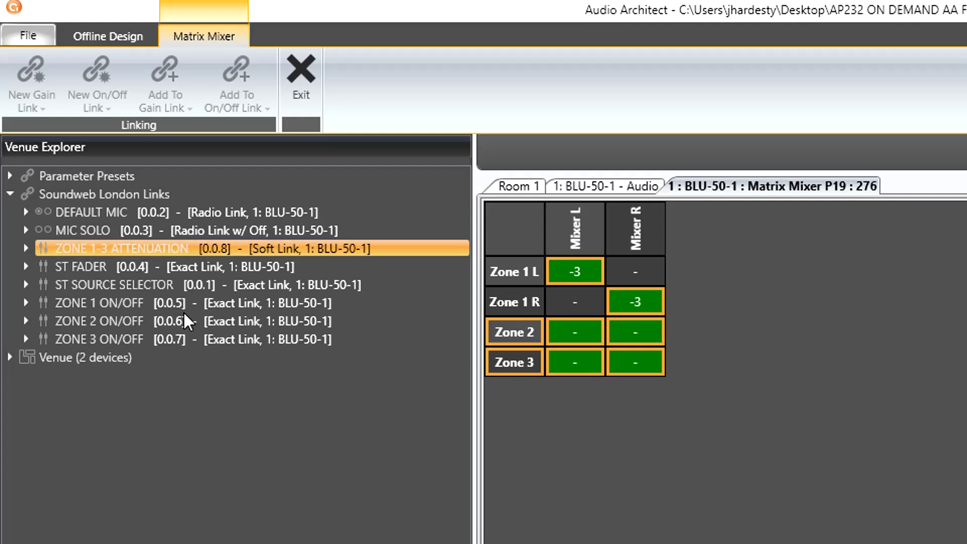
- Test the soft link by setting the Zone 1 L crosspoint of Mixer L to -6, -9 and -12 in turn
{"action": "left_click", "coordinate": [566, 268]}
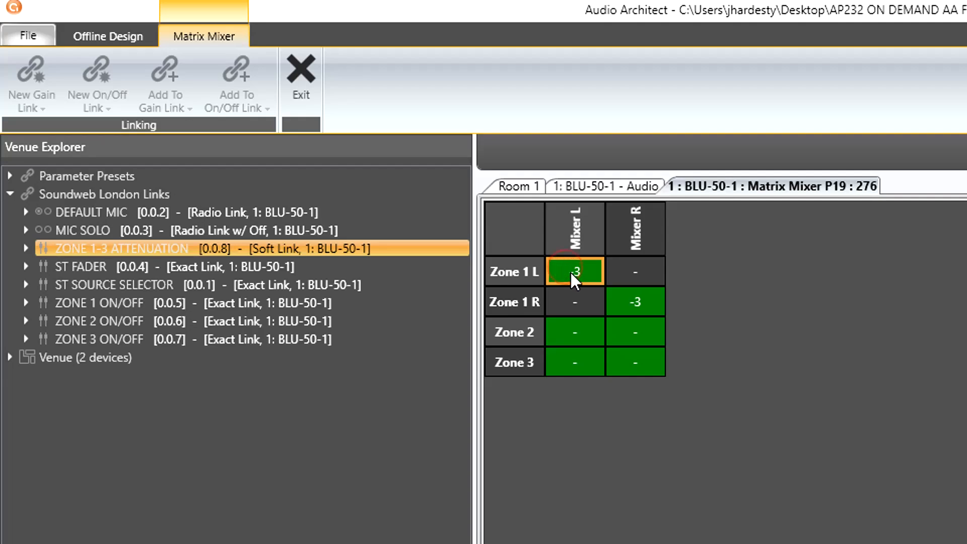
{"action": "type", "text": "-6"}
{"action": "key", "text": "Return"}
{"action": "type", "text": "-9"}
{"action": "key", "text": "Return"}
{"action": "type", "text": "-12"}
{"action": "key", "text": "Return"}
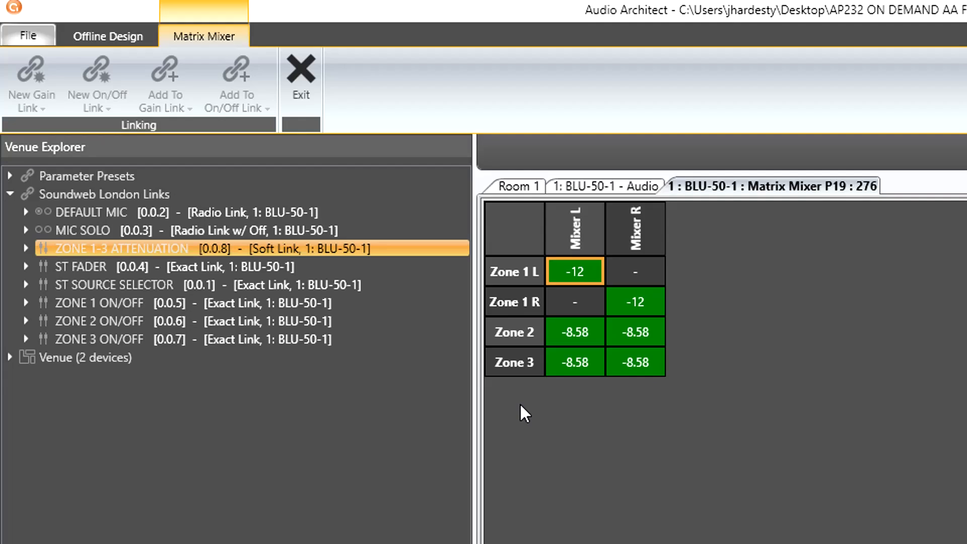
- Set the Zone 1 L crosspoint of Mixer L to -6, -10 and finally -15 to test the soft link further
{"action": "type", "text": "-6"}
{"action": "key", "text": "Return"}
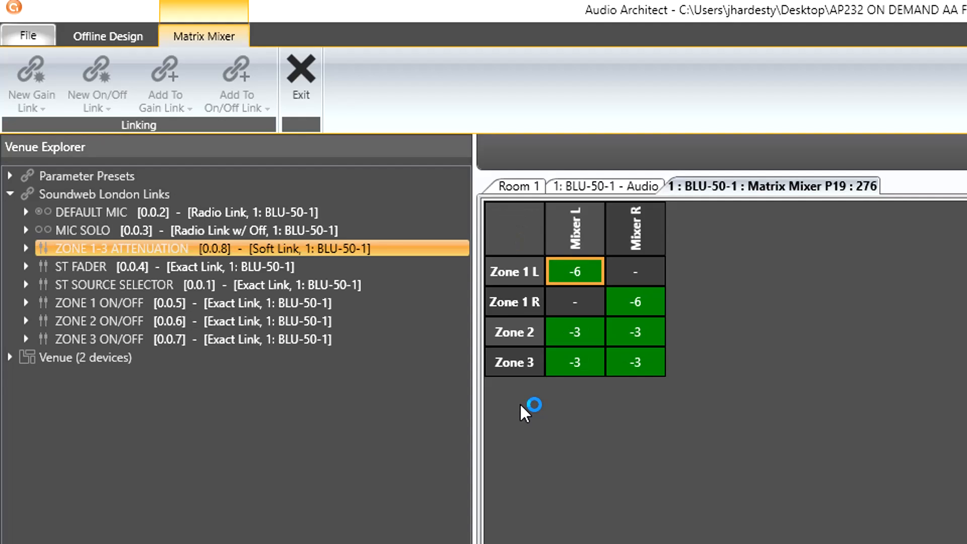
{"action": "type", "text": "-10"}
{"action": "key", "text": "Return"}
{"action": "type", "text": "-15"}
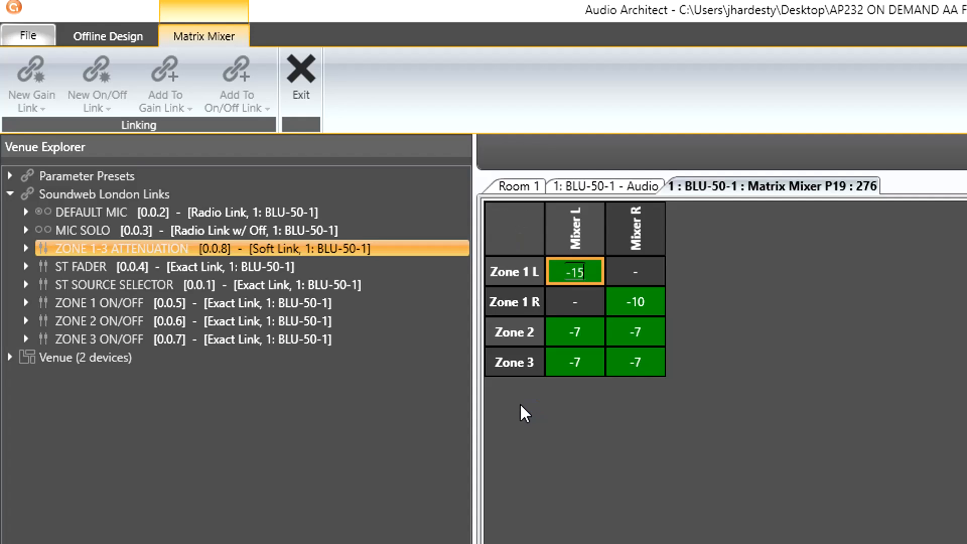
{"action": "key", "text": "Return"}
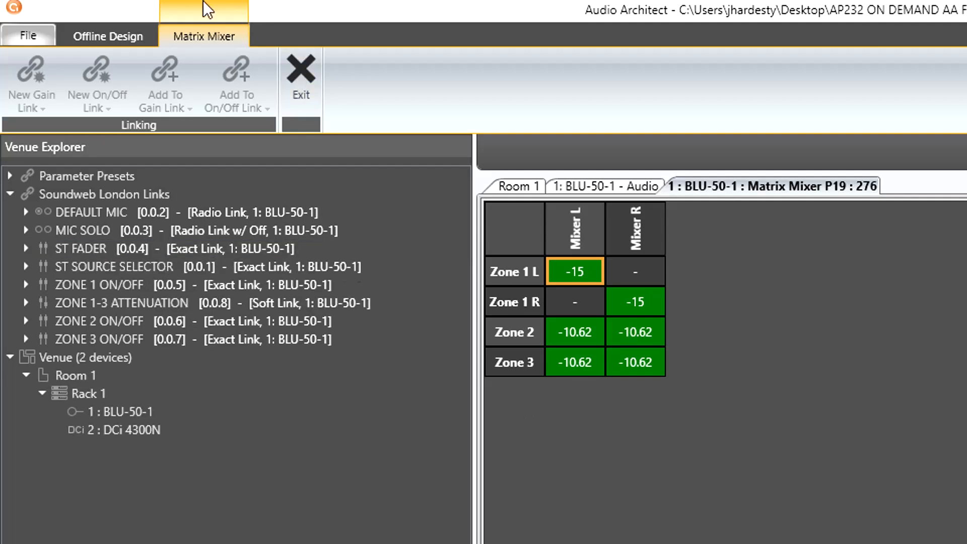
- Launch the Automixer w/ Matrix Controls panel and move it clear of the matrix mixer grid
{"action": "left_click", "coordinate": [108, 36]}
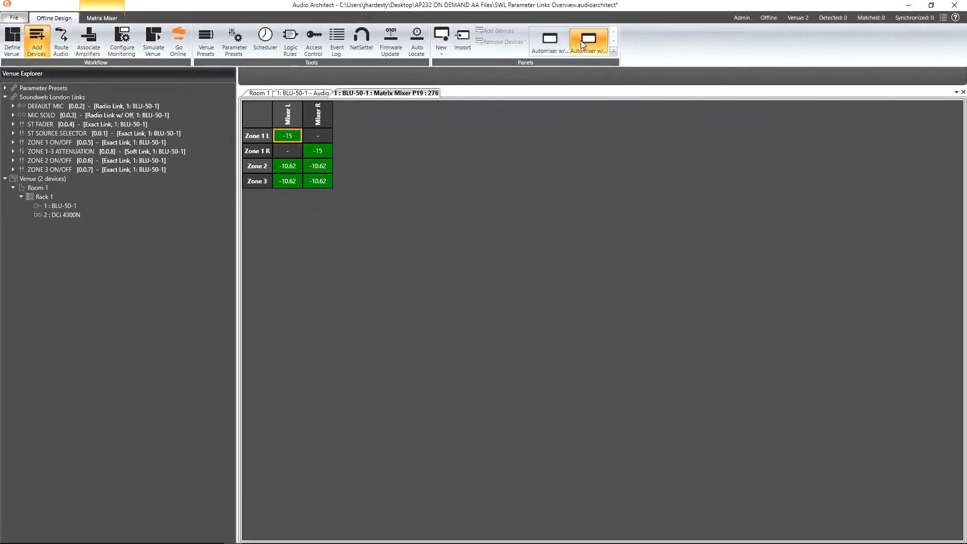
{"action": "left_click", "coordinate": [588, 42]}
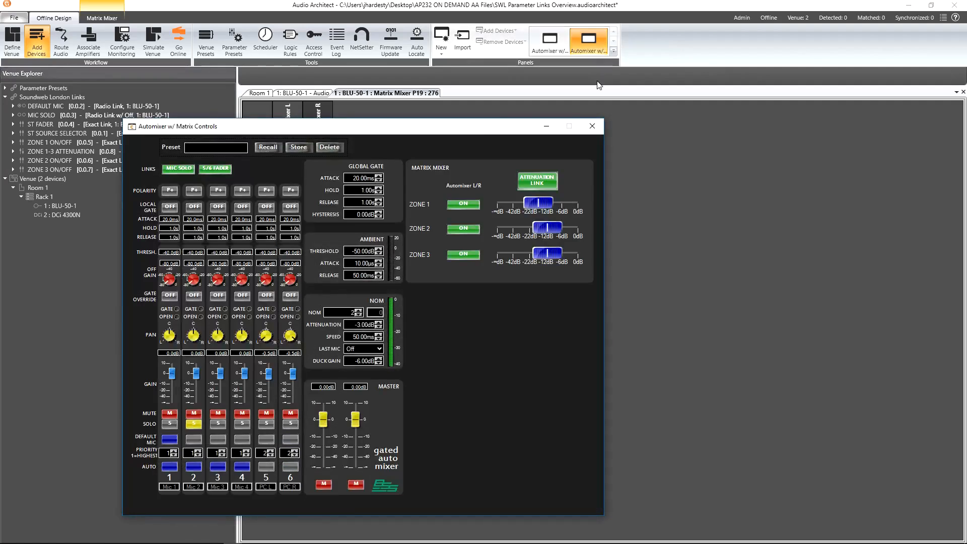
{"action": "left_click_drag", "start_coordinate": [480, 132], "coordinate": [782, 95]}
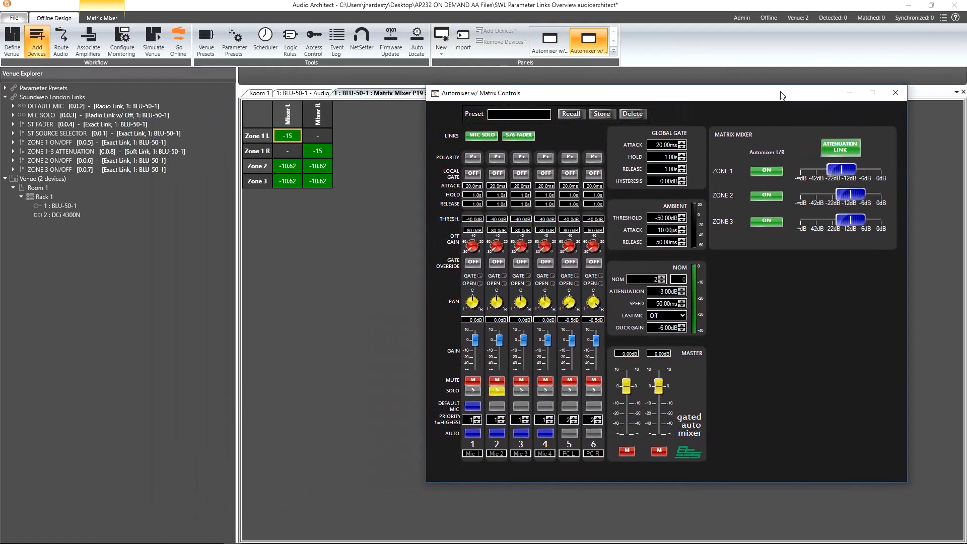
- Test the Zone 1, Zone 2 and Zone 3 on/off links by switching each zone off and back on from the custom panel
{"action": "left_click", "coordinate": [753, 173]}
{"action": "left_click", "coordinate": [753, 173]}
{"action": "left_click", "coordinate": [711, 155]}
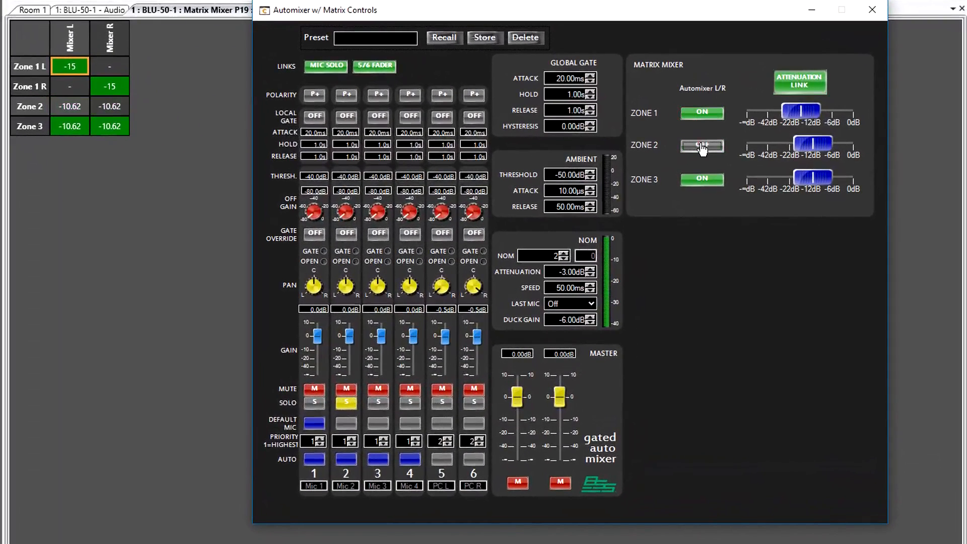
{"action": "left_click", "coordinate": [711, 155]}
{"action": "left_click", "coordinate": [710, 187]}
{"action": "left_click", "coordinate": [710, 187]}
- With the attenuation link disabled, set Zone 1 to about -19.9 dB, Zone 2 to -8.59 dB and Zone 3 to -10.41 dB, then re-enable the link
{"action": "left_click", "coordinate": [799, 82]}
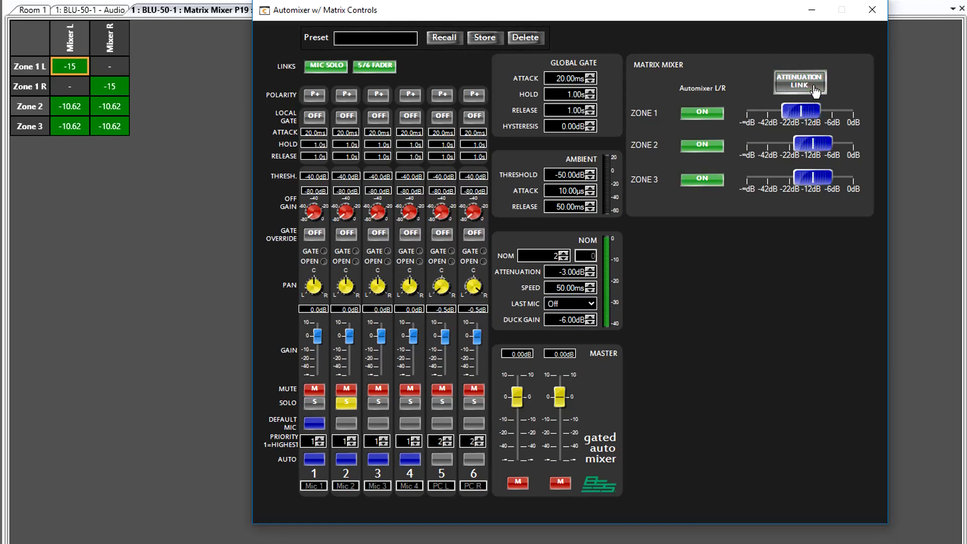
{"action": "left_click_drag", "start_coordinate": [801, 114], "coordinate": [813, 177]}
{"action": "left_click", "coordinate": [802, 86]}
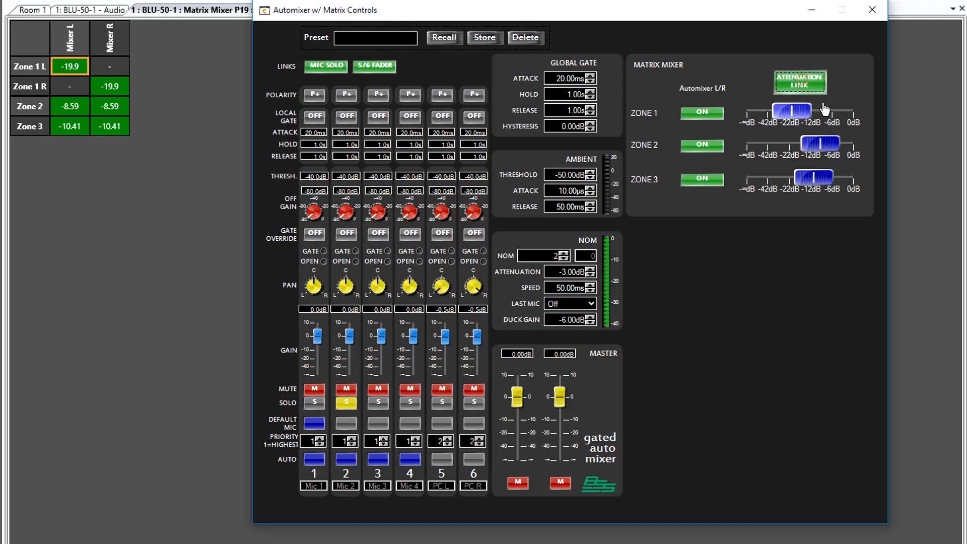
- Test the enabled attenuation link by lowering Zone 2 to about -15.9 dB and raising Zone 1 to about -21.6 dB, then close the panel
{"action": "left_click_drag", "start_coordinate": [829, 142], "coordinate": [808, 143]}
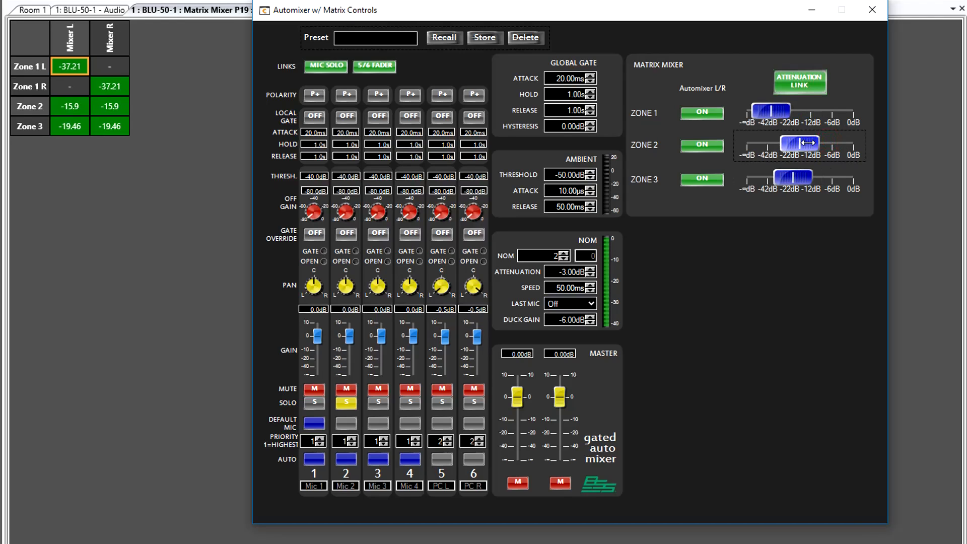
{"action": "left_click_drag", "start_coordinate": [774, 111], "coordinate": [793, 111]}
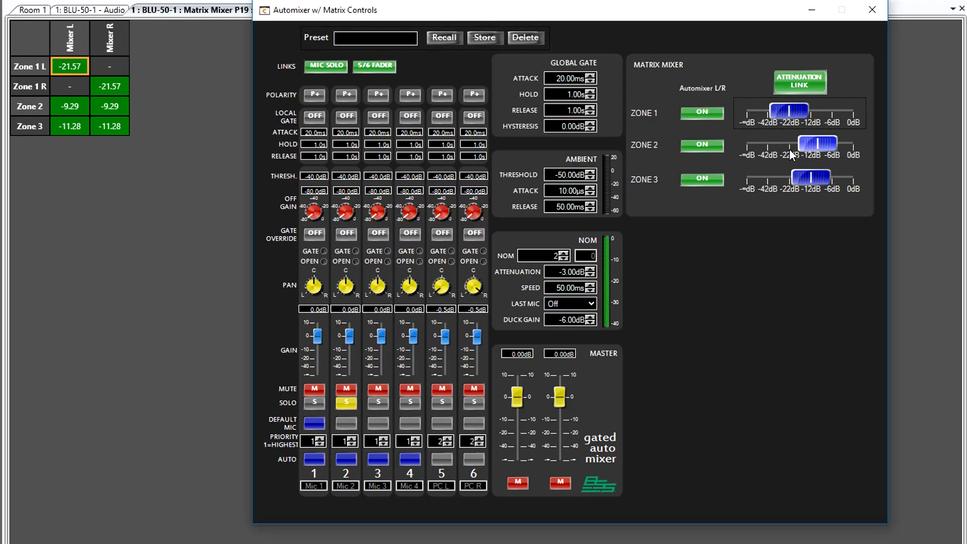
{"action": "left_click", "coordinate": [919, 310]}
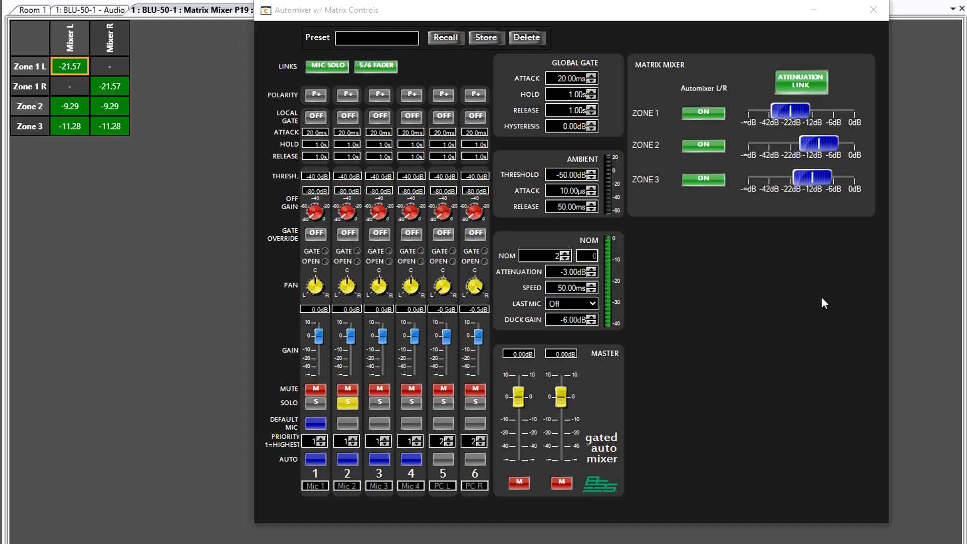
{"action": "left_click", "coordinate": [874, 10]}
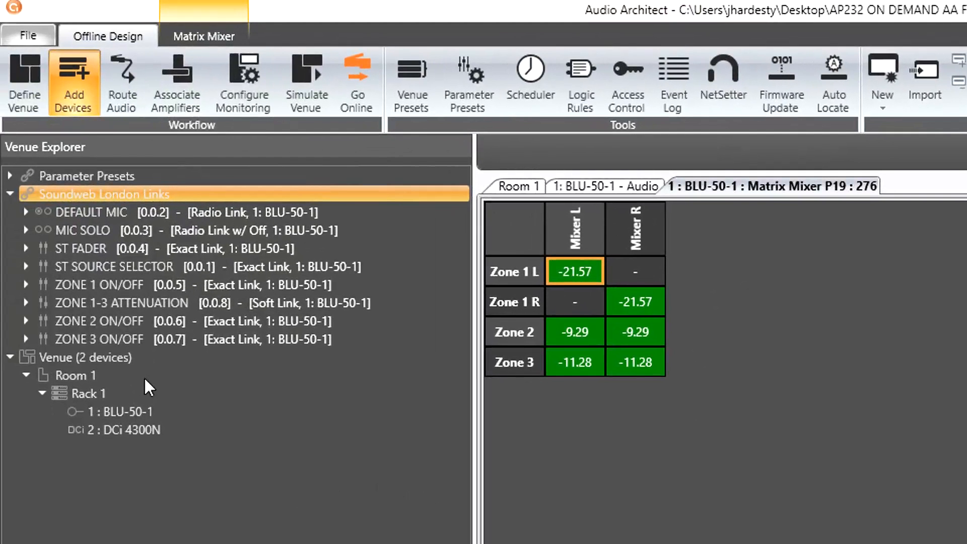
- Group the DEFAULT MIC and MIC SOLO links under Soundweb London Links
{"action": "left_click", "coordinate": [113, 213]}
{"action": "left_click", "coordinate": [129, 233], "text": "ctrl"}
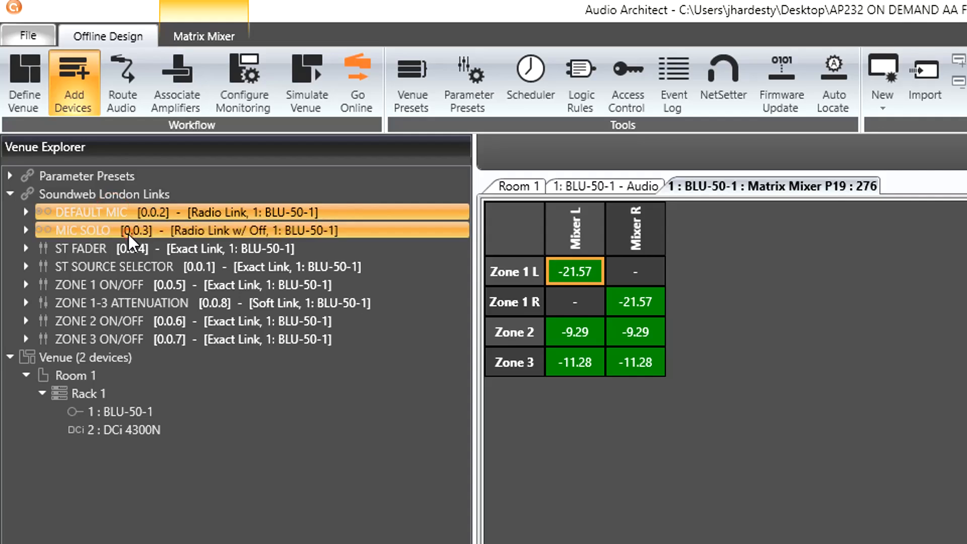
{"action": "right_click", "coordinate": [118, 234]}
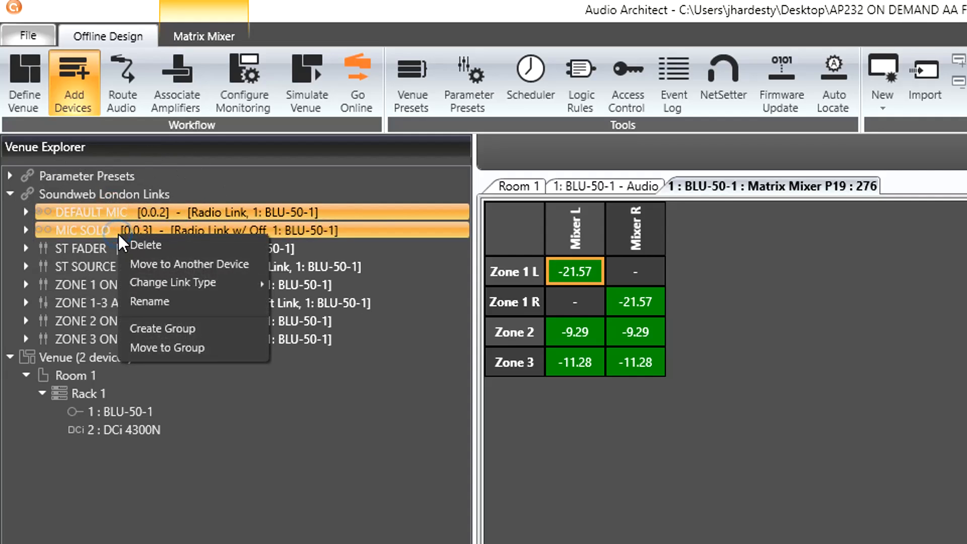
{"action": "left_click", "coordinate": [170, 328]}
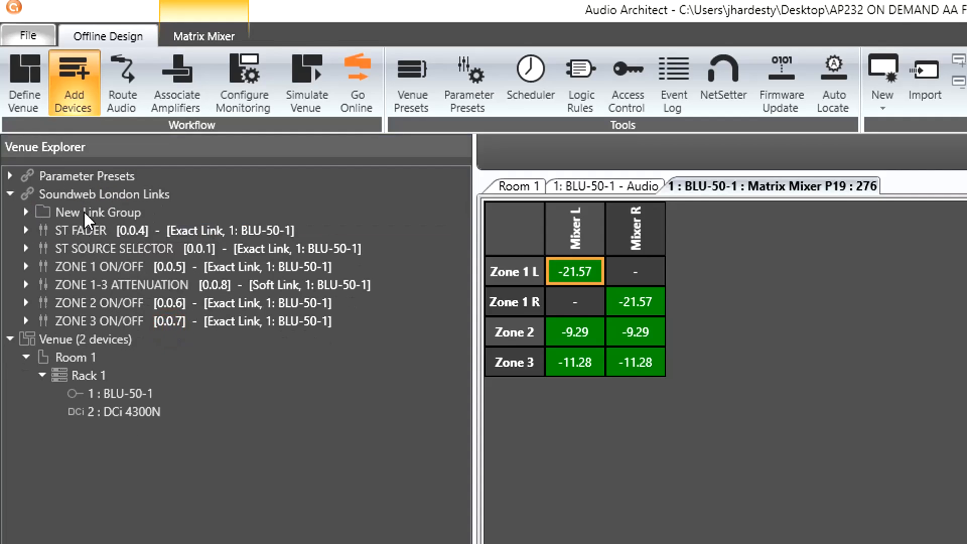
- Rename the link group containing the two mic links as MIC LINKS
{"action": "left_click", "coordinate": [84, 212]}
{"action": "right_click", "coordinate": [84, 212]}
{"action": "left_click", "coordinate": [113, 225]}
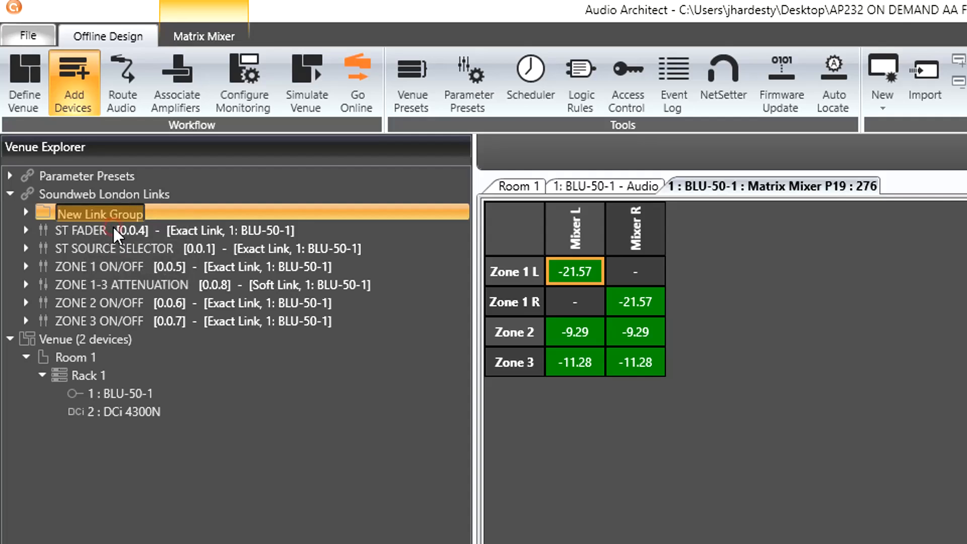
{"action": "type", "text": "MIC L"}
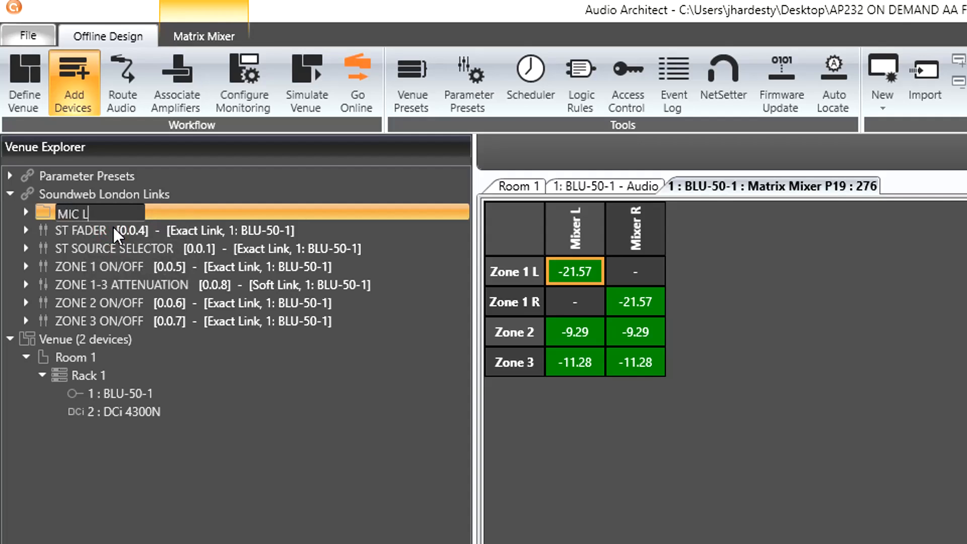
{"action": "type", "text": "INKS"}
{"action": "key", "text": "Return"}
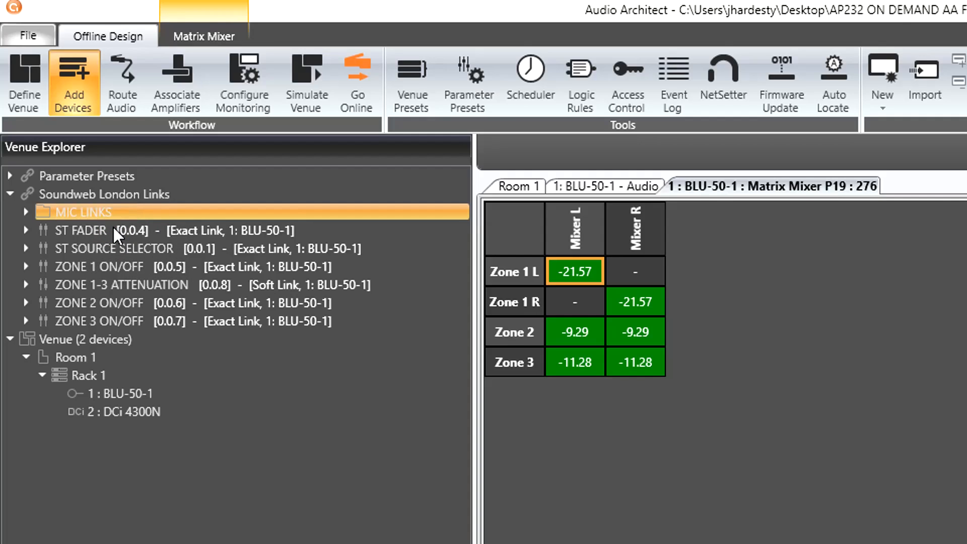
- Group the ZONE 1, 2 and 3 ON/OFF links together with the ZONE 1-3 ATTENUATION link
{"action": "left_click", "coordinate": [114, 265]}
{"action": "left_click", "coordinate": [128, 319], "text": "shift"}
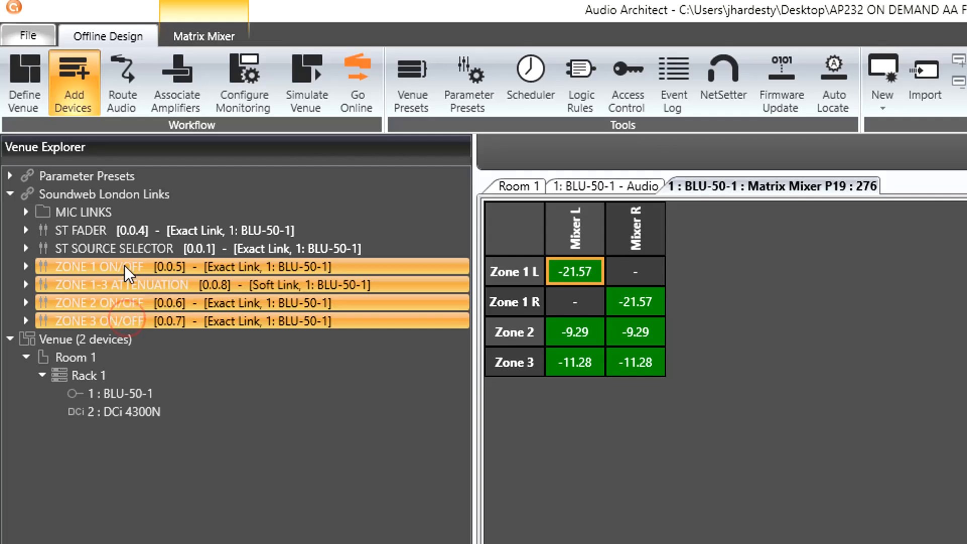
{"action": "right_click", "coordinate": [124, 264]}
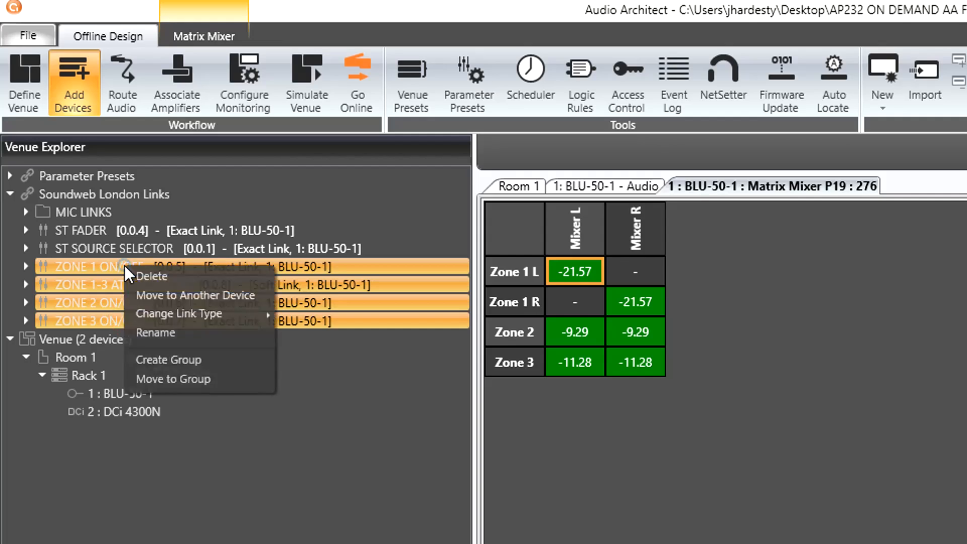
{"action": "left_click", "coordinate": [168, 359]}
- Rename the link group containing the zone links as MATRIX LINKS
{"action": "left_click", "coordinate": [101, 231]}
{"action": "right_click", "coordinate": [102, 231]}
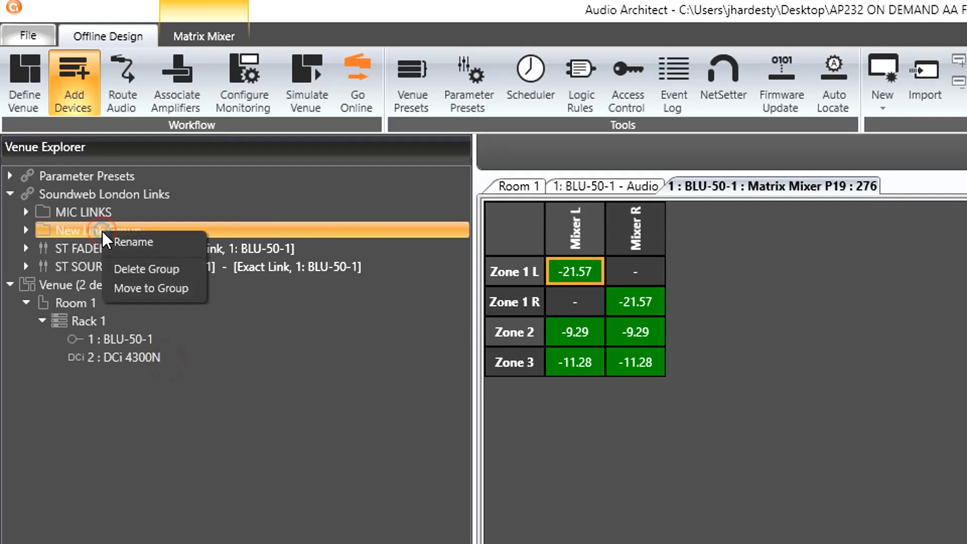
{"action": "left_click", "coordinate": [133, 244]}
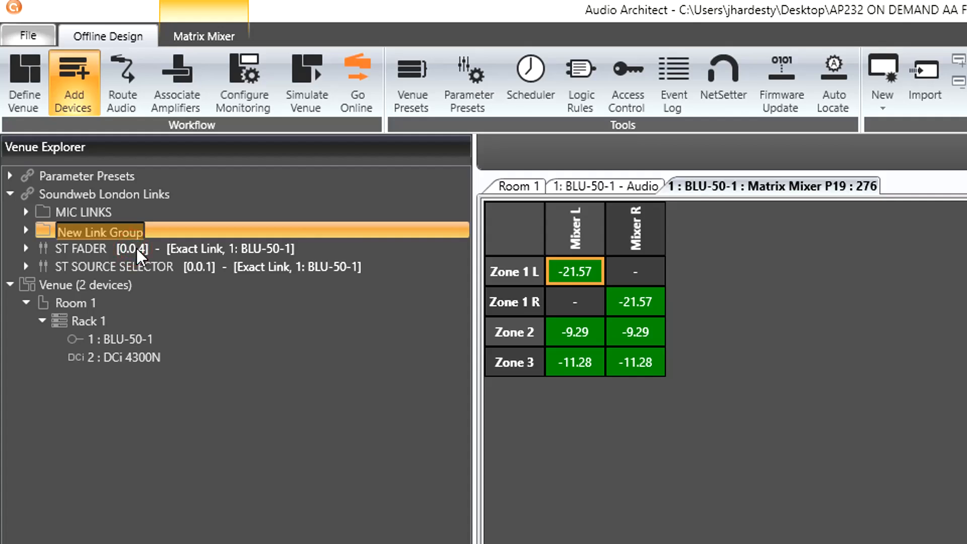
{"action": "type", "text": "MATRIX"}
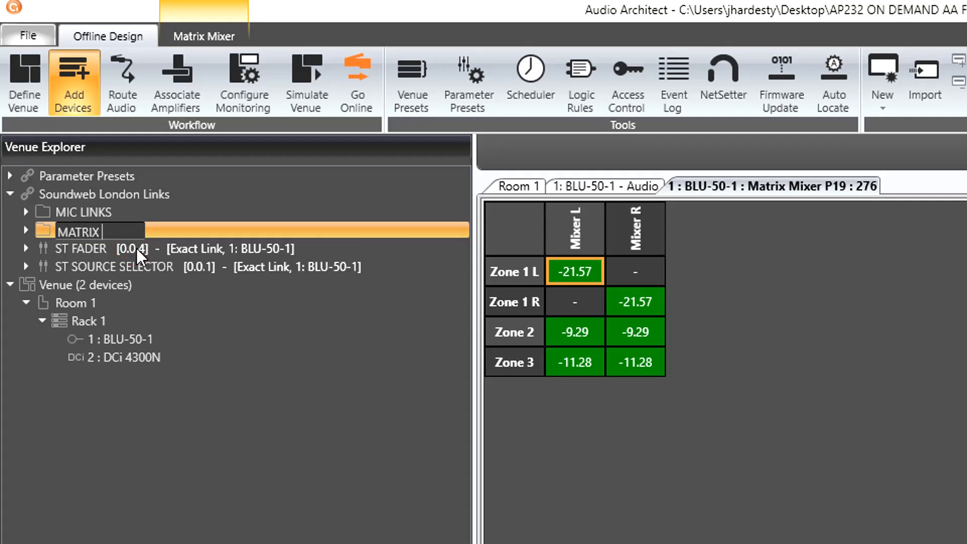
{"action": "type", "text": " LINKS"}
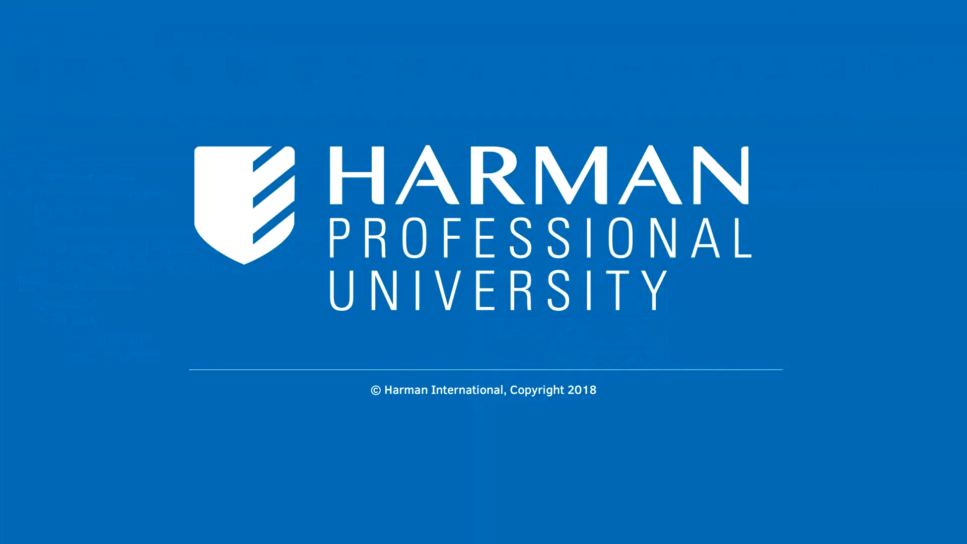